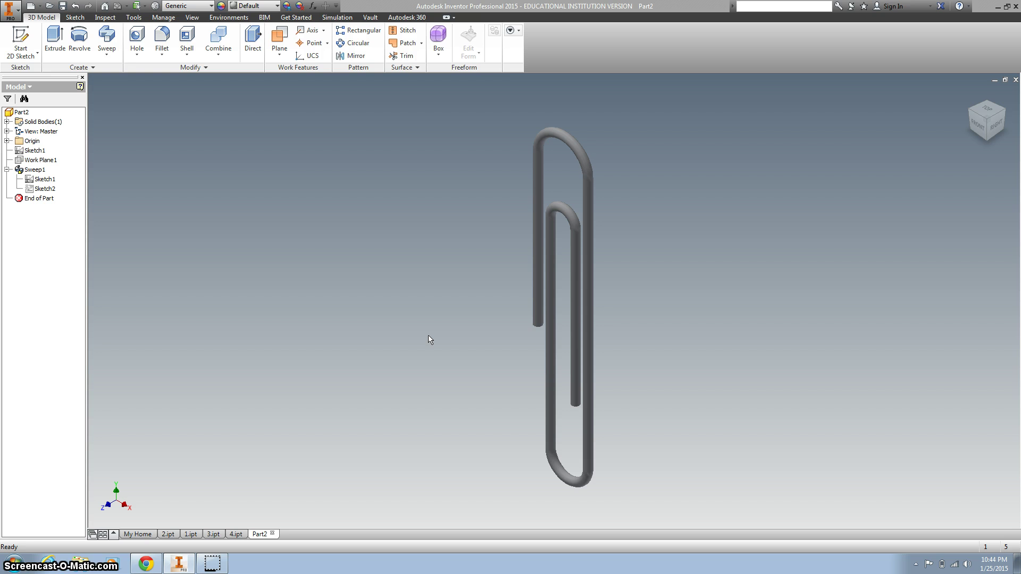
- Create a new part from Standard (in).ipt and start a 2D sketch on the YZ origin plane
click(566, 182)
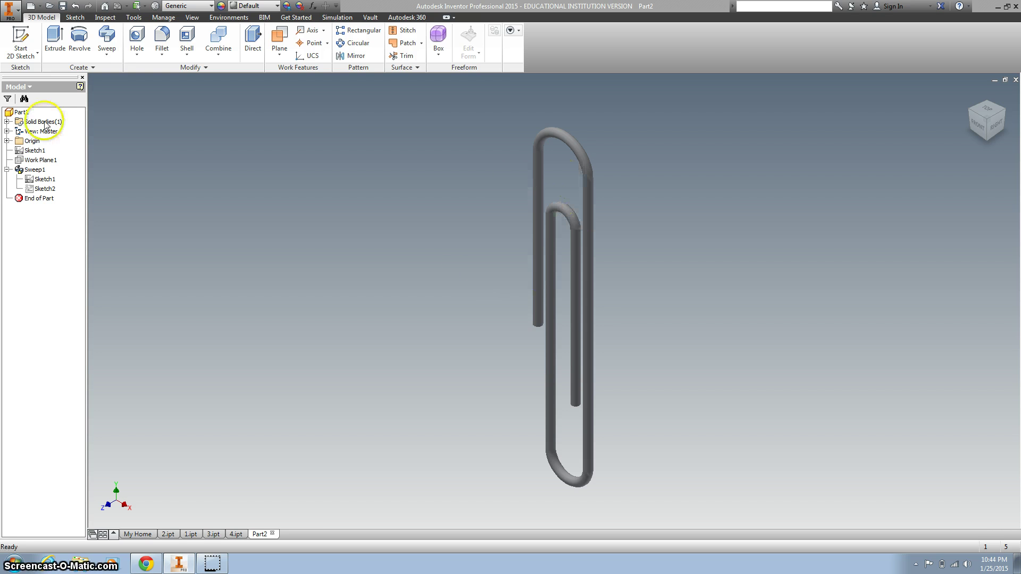
click(30, 6)
click(474, 205)
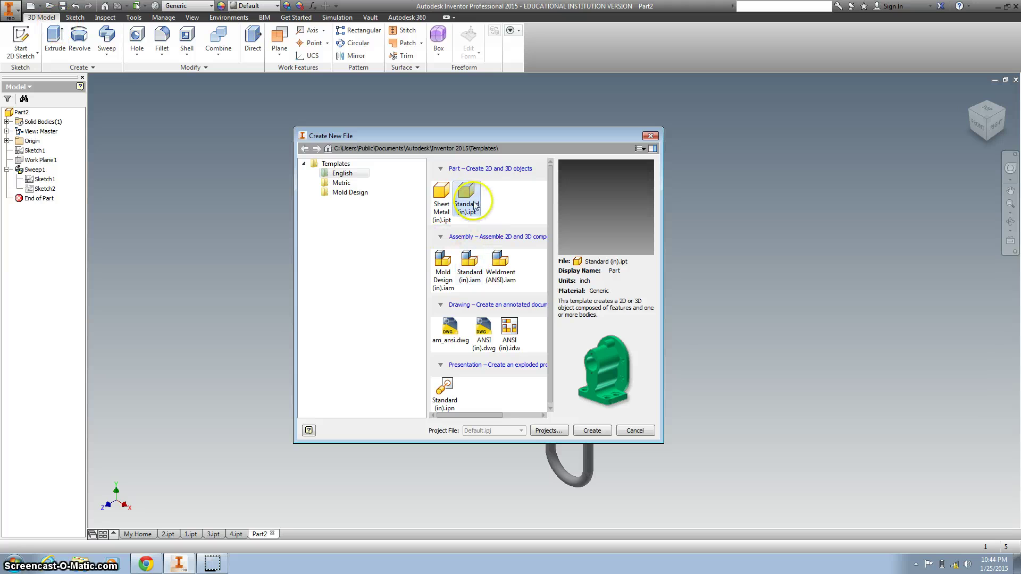
double_click(470, 199)
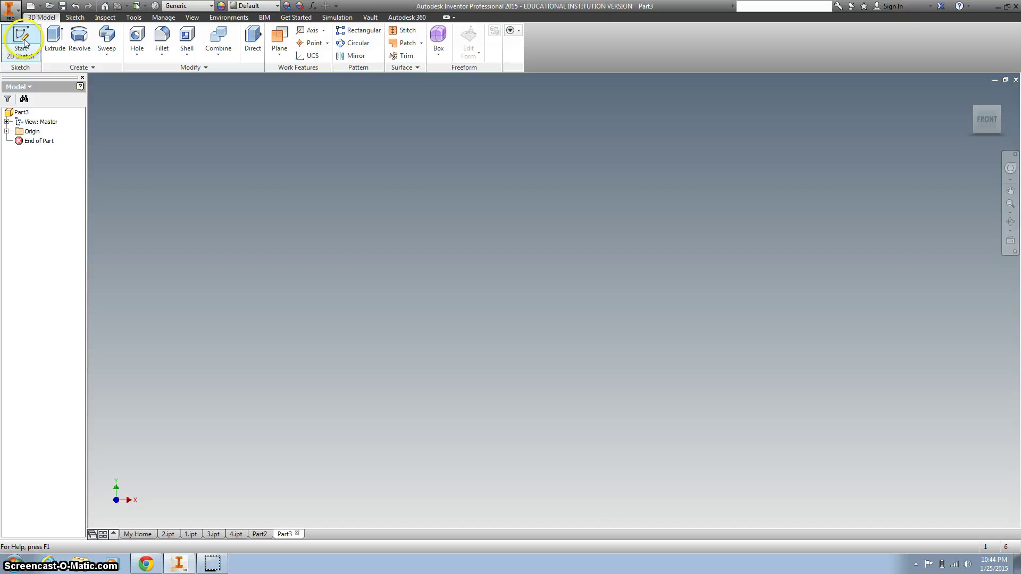
click(21, 40)
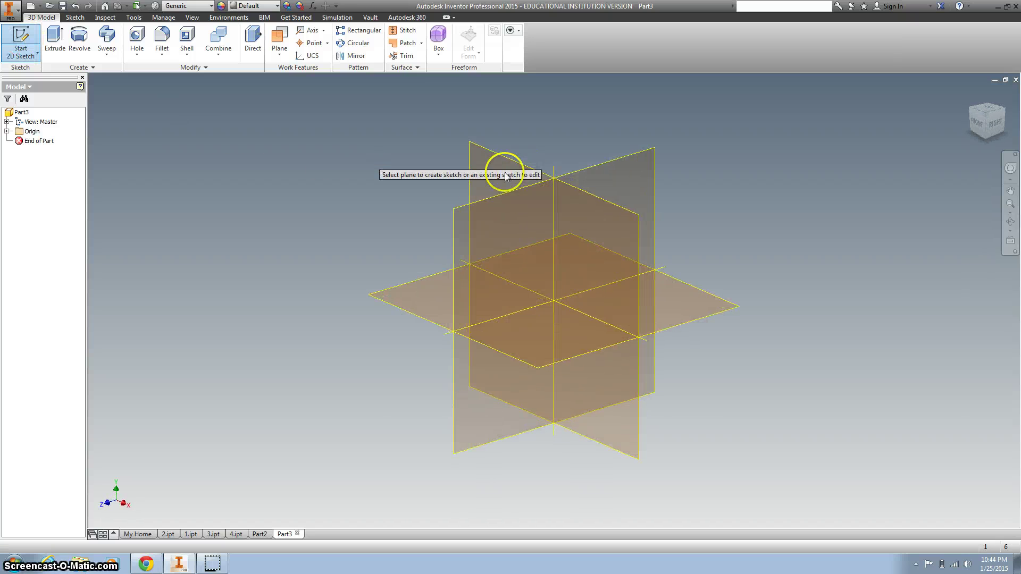
click(493, 158)
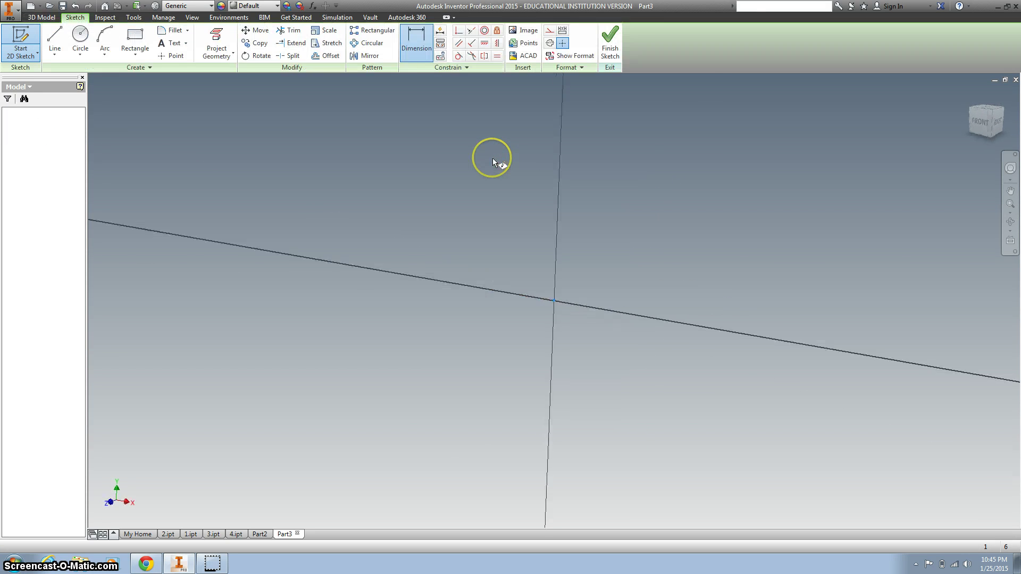
- Start a line at the origin and draw the vertical leg, 1 in top and 5 in slanted segments
click(52, 39)
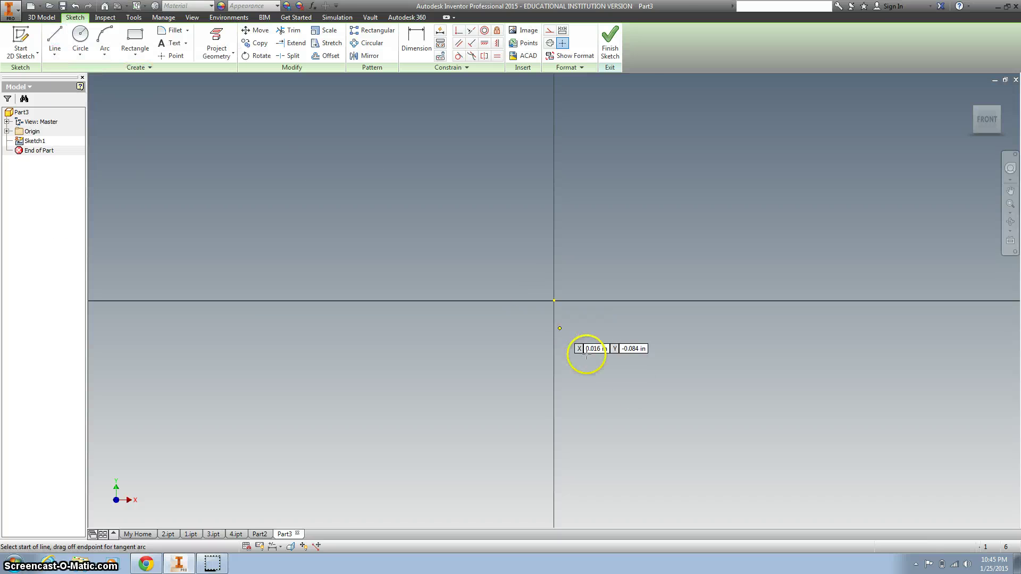
click(554, 300)
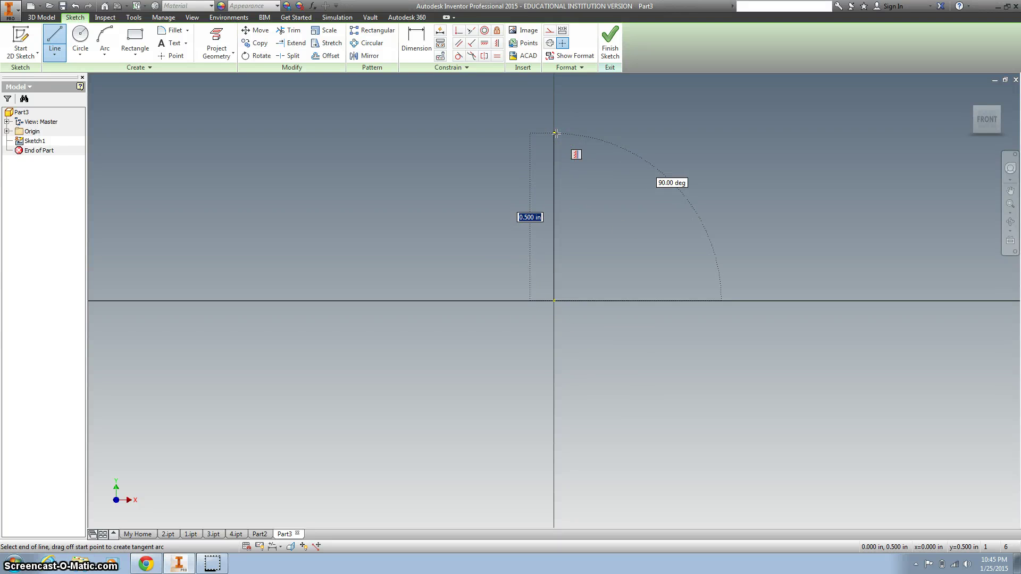
text(2.5)
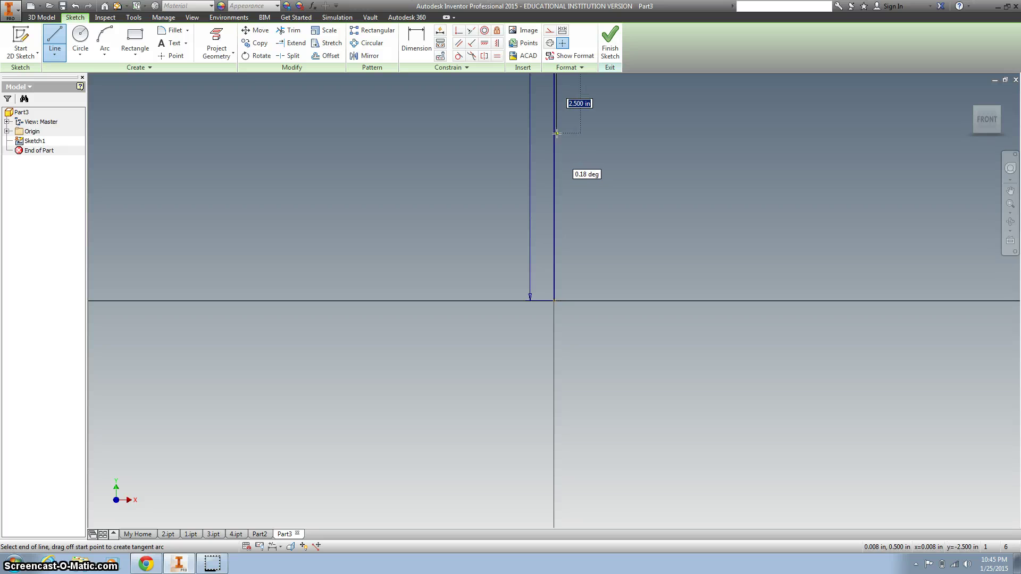
middle_drag(557, 133, 535, 342)
click(611, 92)
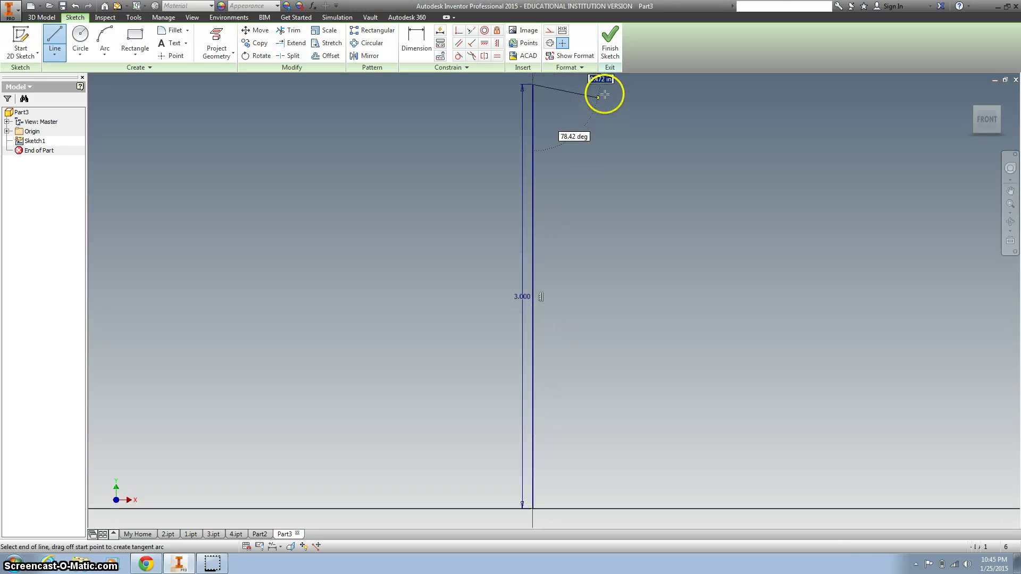
middle_drag(613, 96, 583, 146)
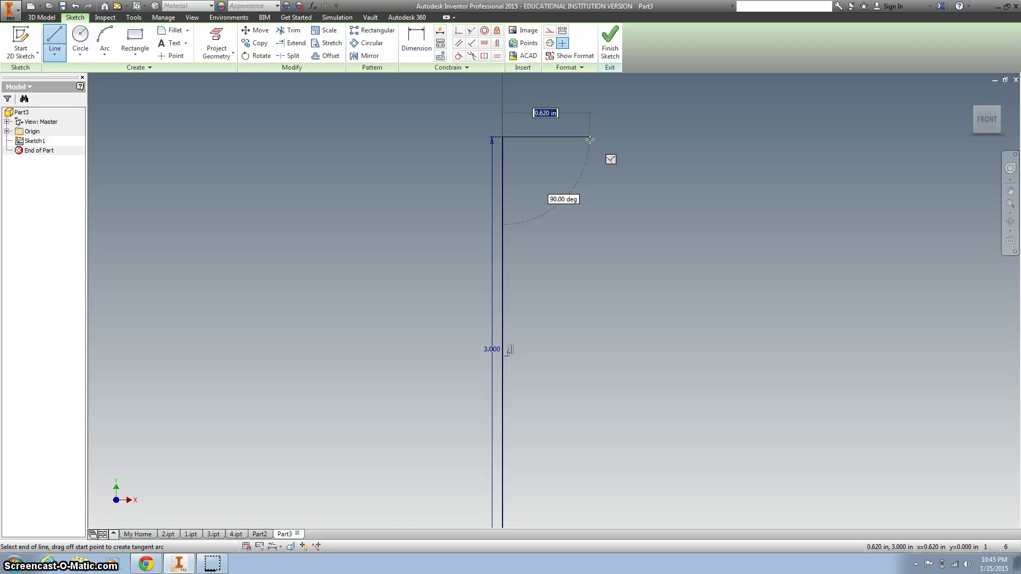
key(Return)
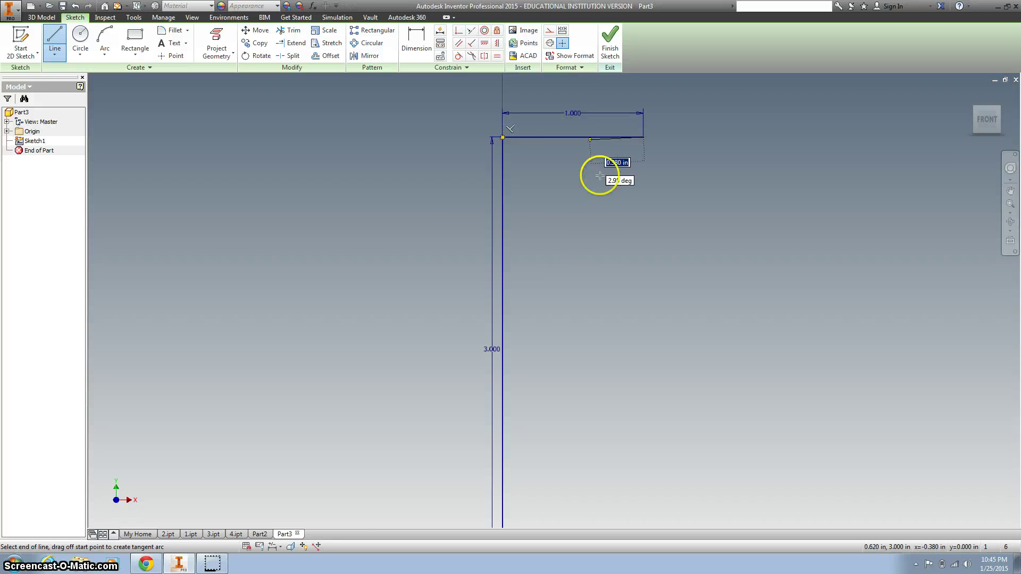
scroll(653, 449, up, 2)
scroll(652, 444, down, 5)
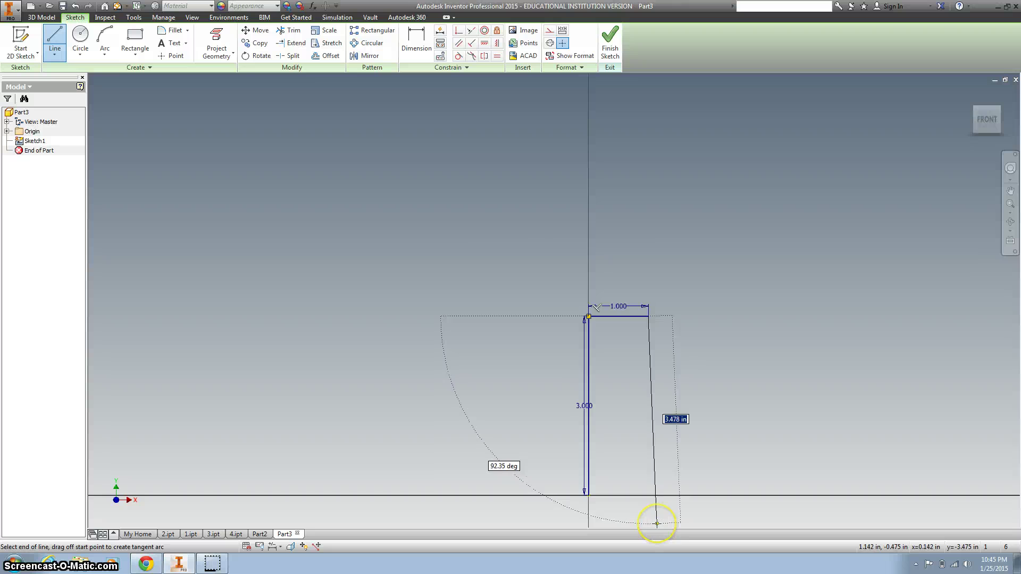
text(5)
key(Return)
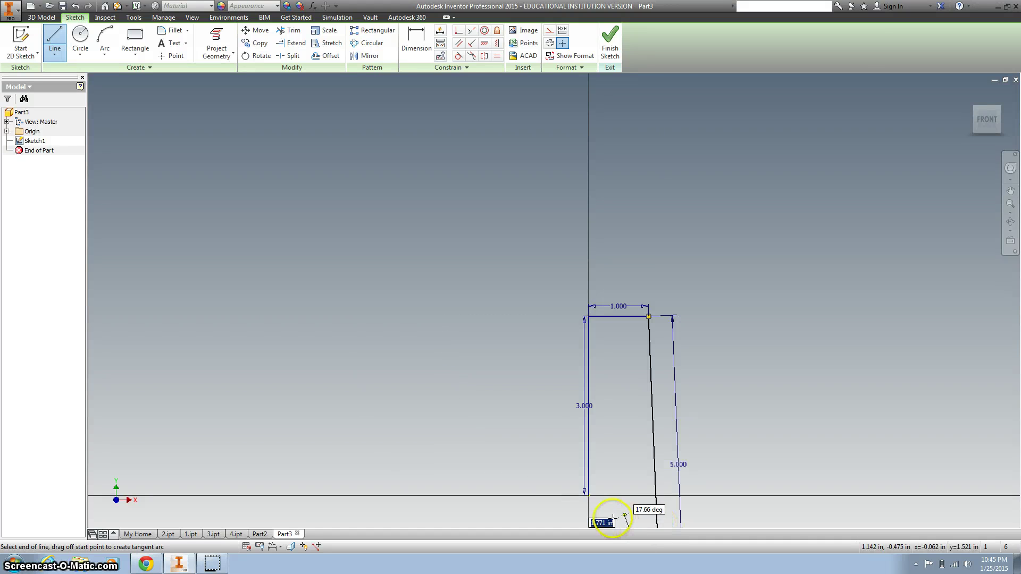
- Continue the path with 0.75, 4, 0.5 and 3 inch segments, then end the line
scroll(612, 521, up, 2)
mouse_move(611, 520)
middle_down()
mouse_move(554, 410)
mouse_move(529, 394)
middle_up()
scroll(530, 394, down, 2)
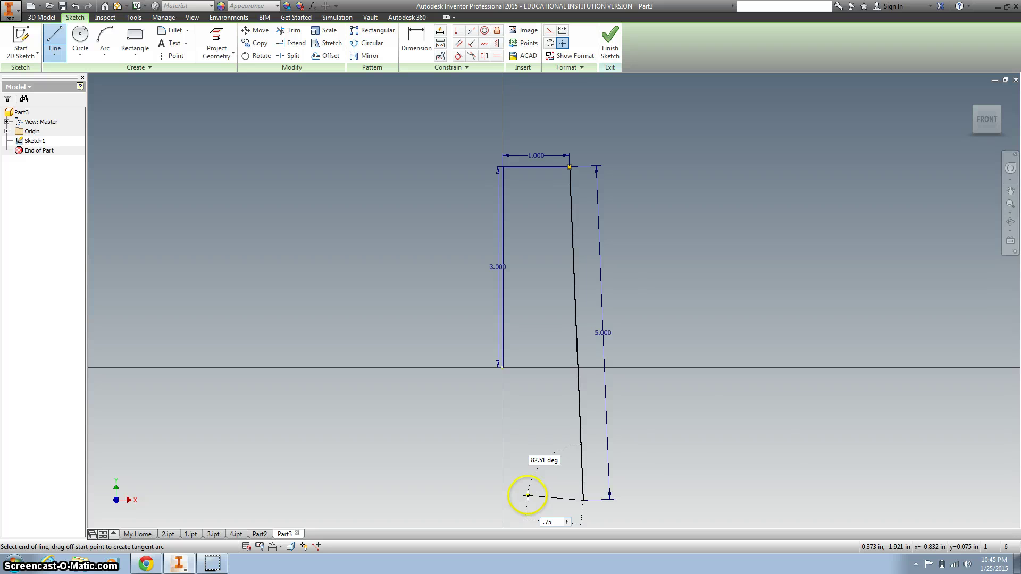
key(Return)
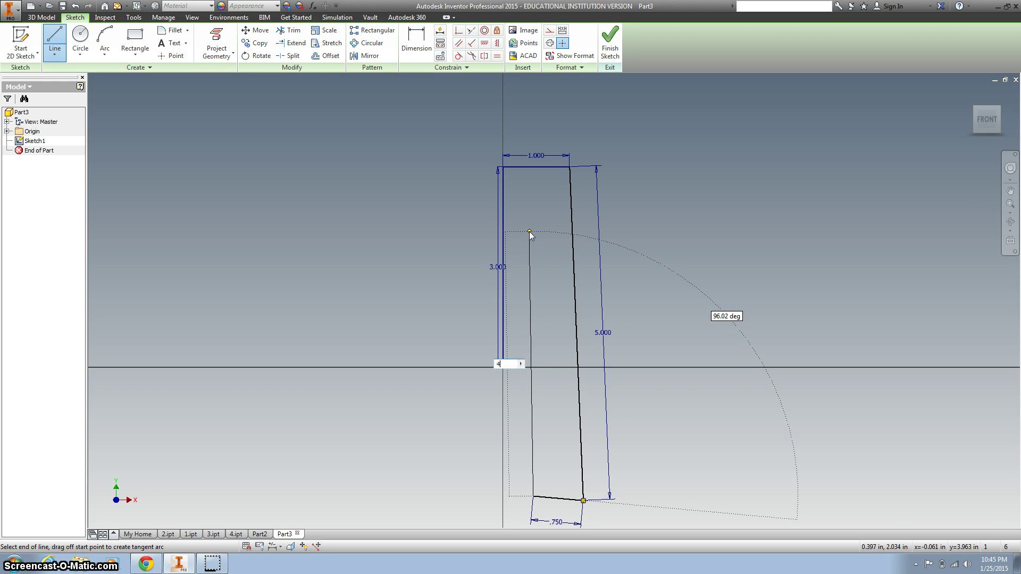
key(Return)
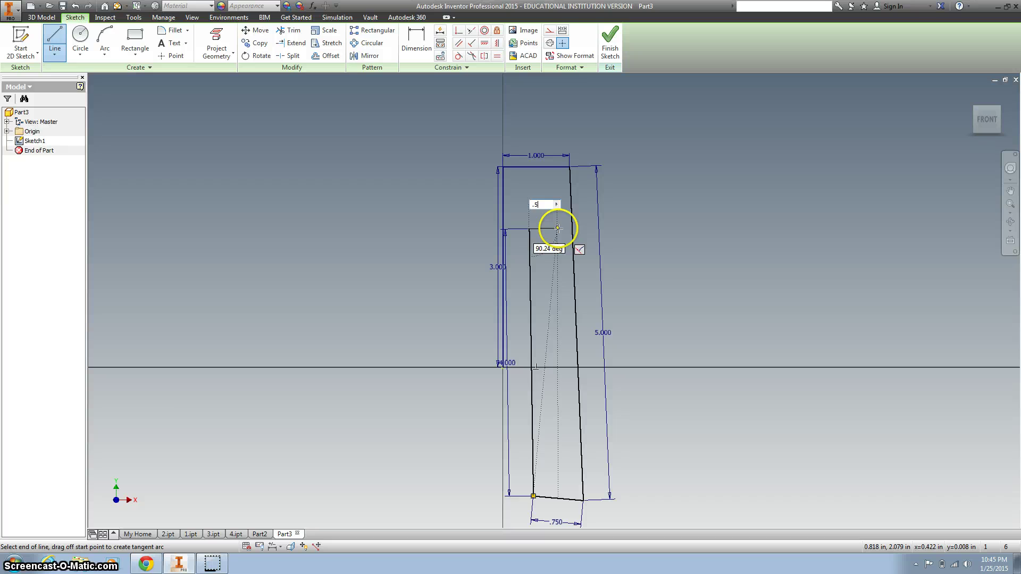
text(.5)
key(Return)
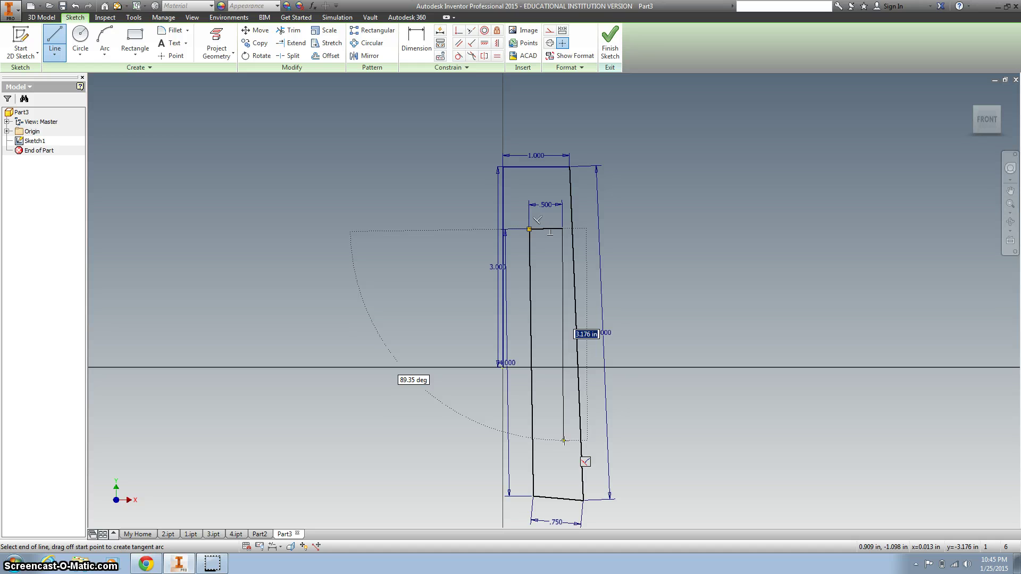
text(3)
key(Return)
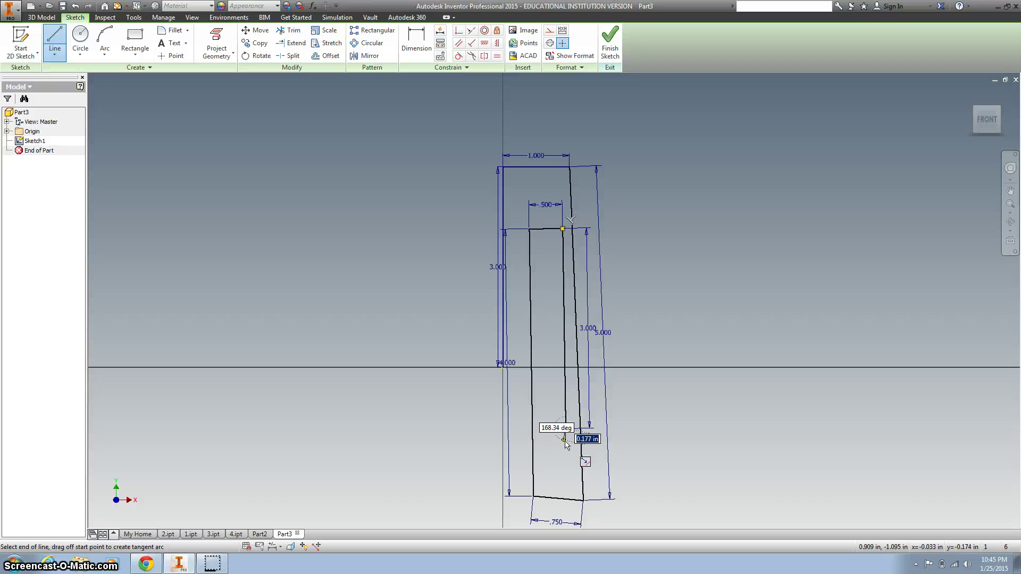
key(Escape)
- Make adjacent outline lines perpendicular, dismissing the 'constraint already exists' warning
click(473, 44)
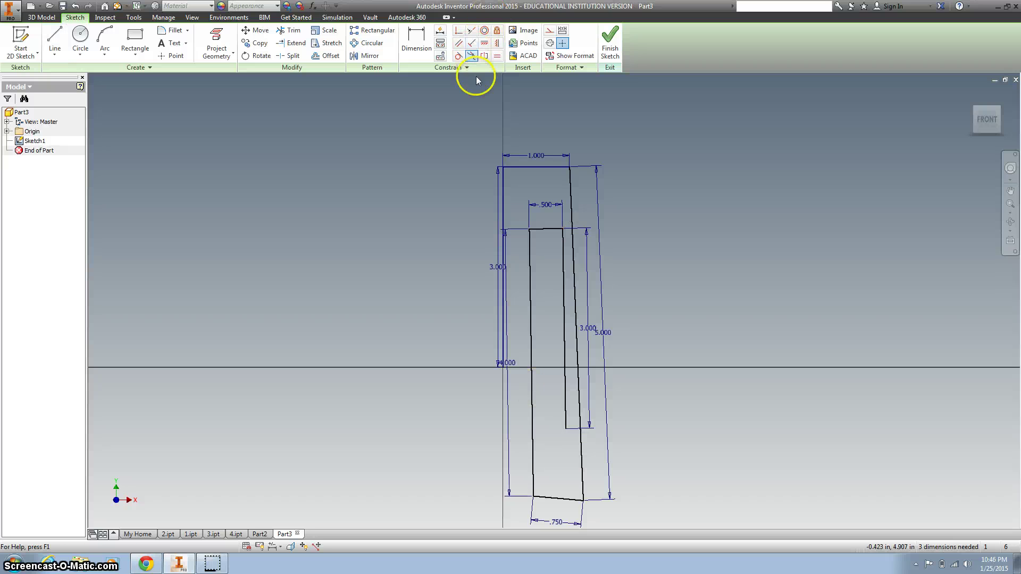
click(471, 43)
click(543, 168)
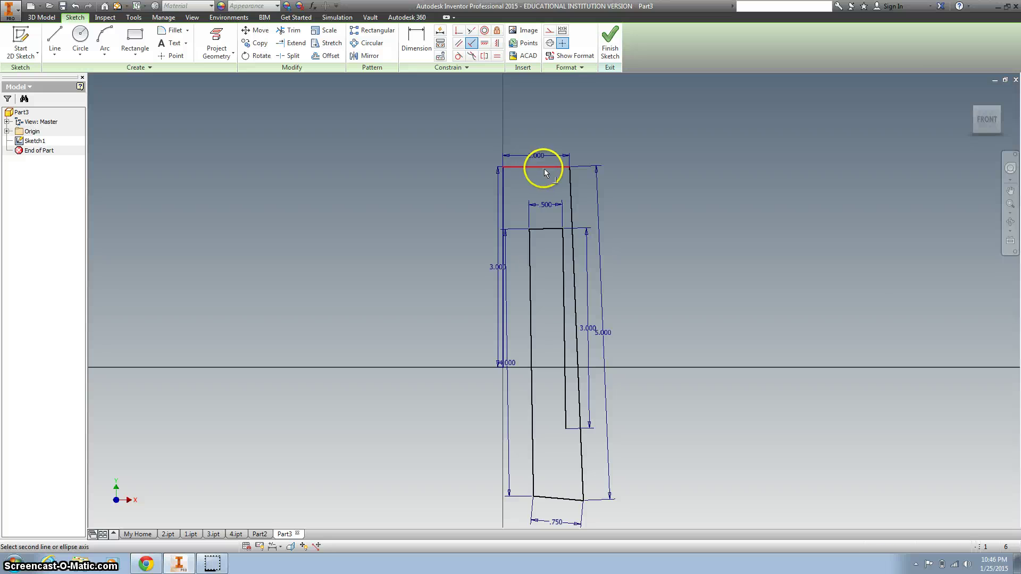
click(570, 181)
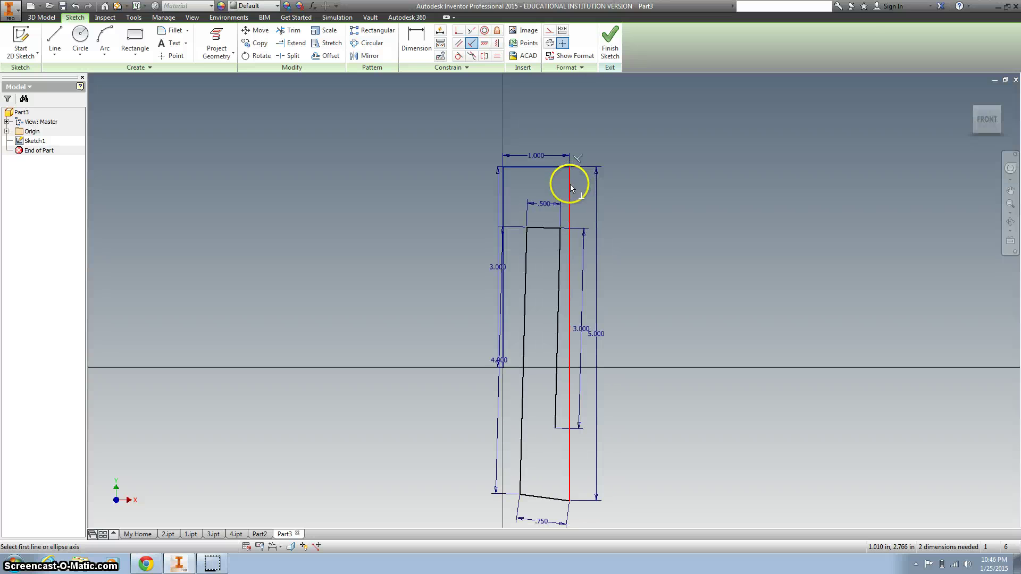
click(569, 480)
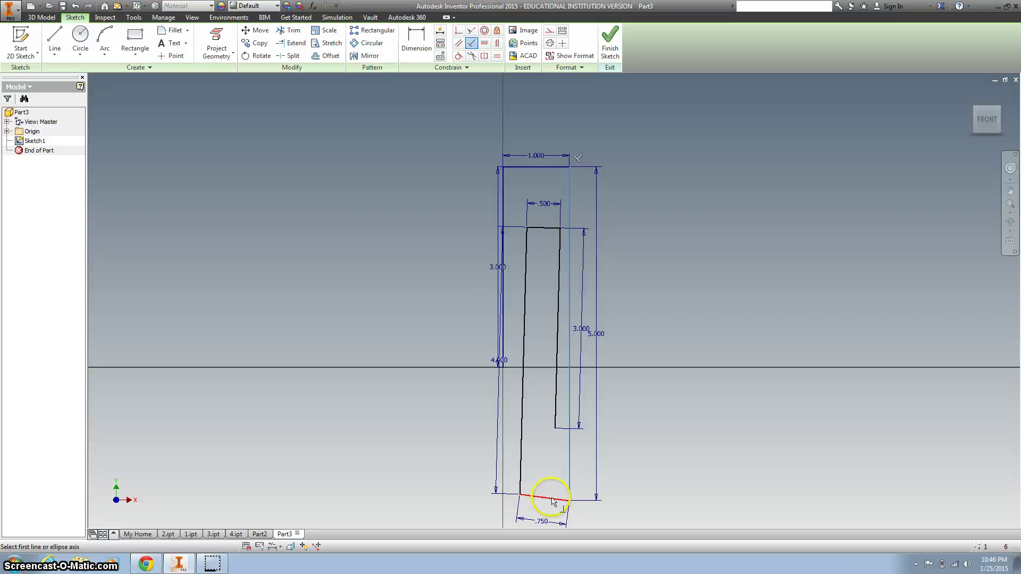
click(550, 497)
click(541, 501)
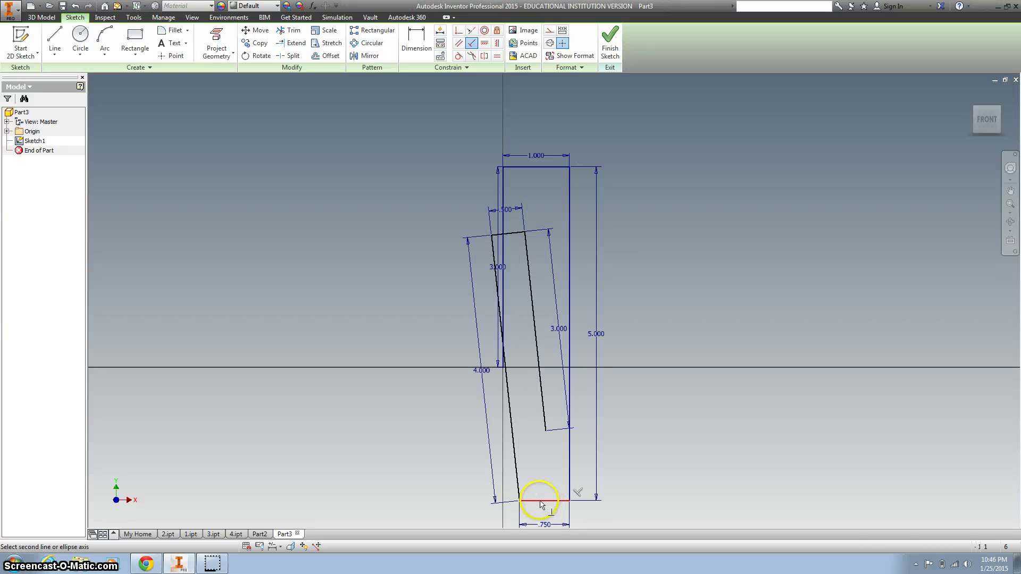
click(515, 483)
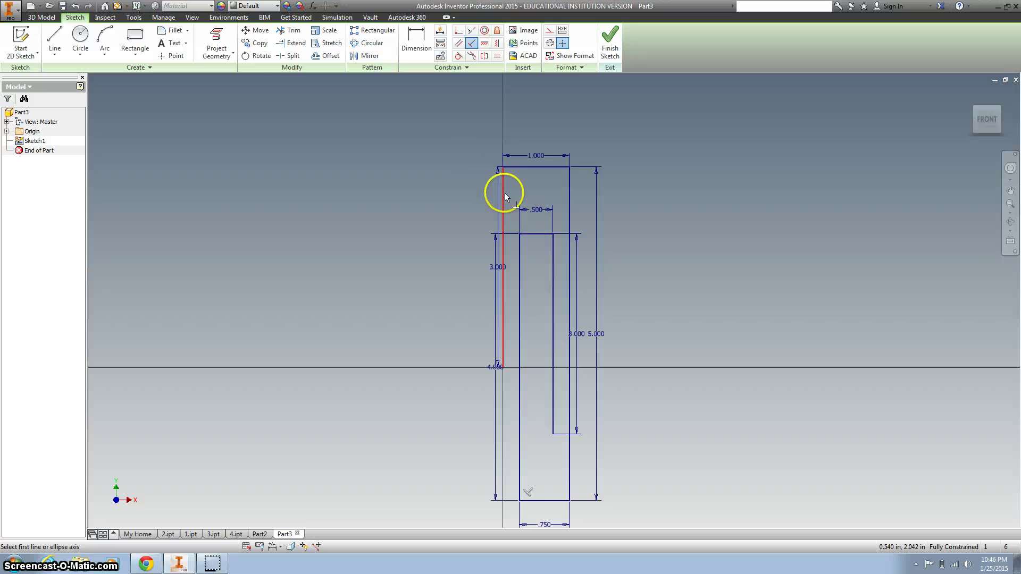
click(535, 237)
click(553, 246)
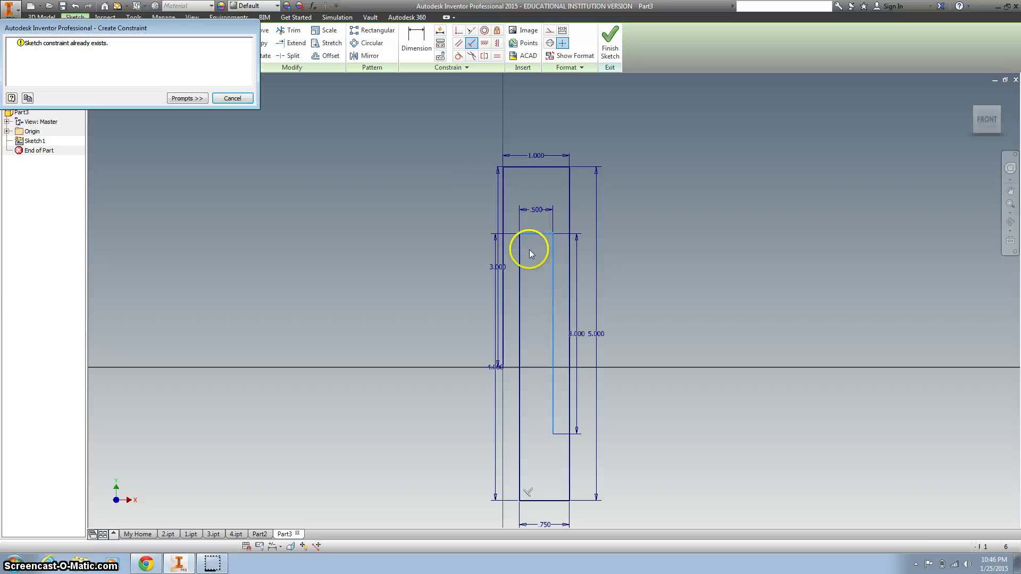
click(224, 99)
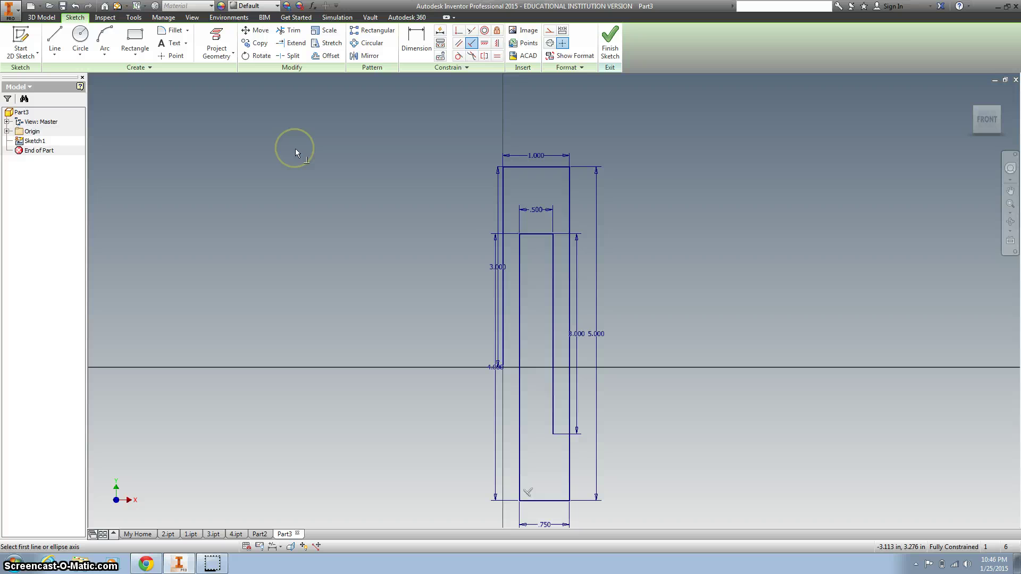
- Delete the 1.000, .500, 5.000, 3.000, 4.000 and .750 dimensions from the sketch
click(535, 156)
key(Delete)
click(544, 183)
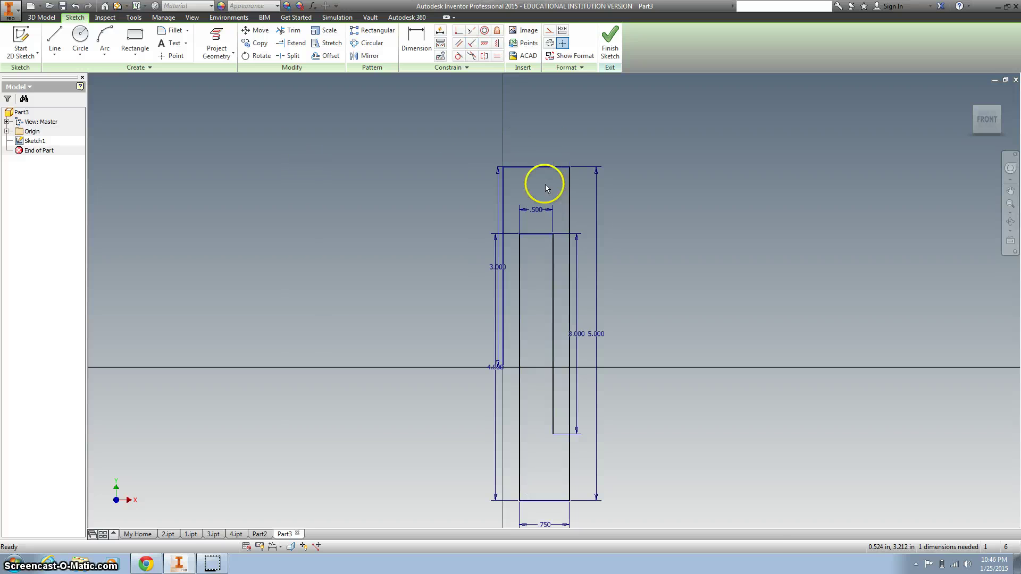
click(537, 210)
key(Delete)
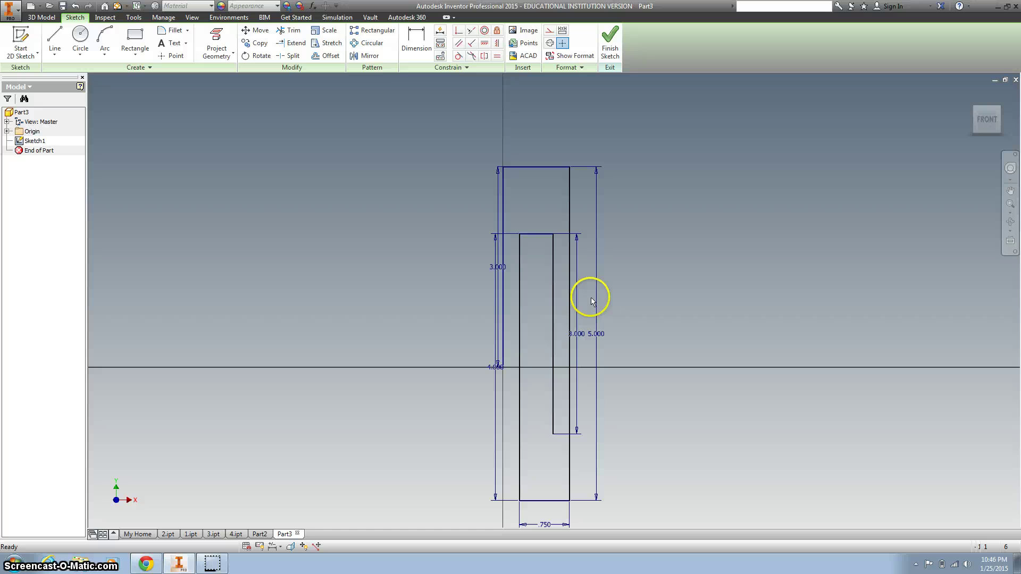
click(590, 333)
key(Delete)
click(575, 335)
key(Delete)
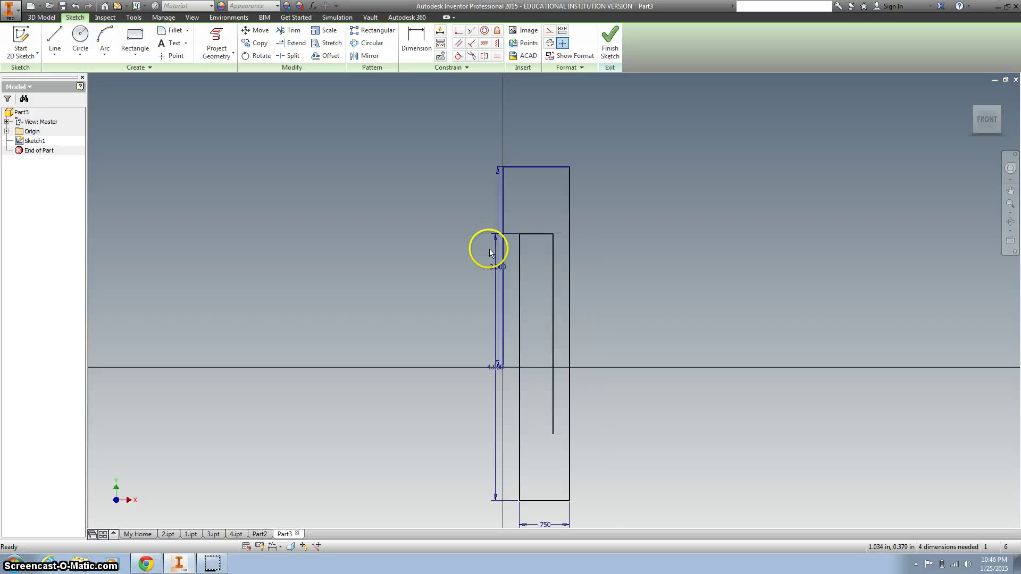
click(486, 319)
key(Delete)
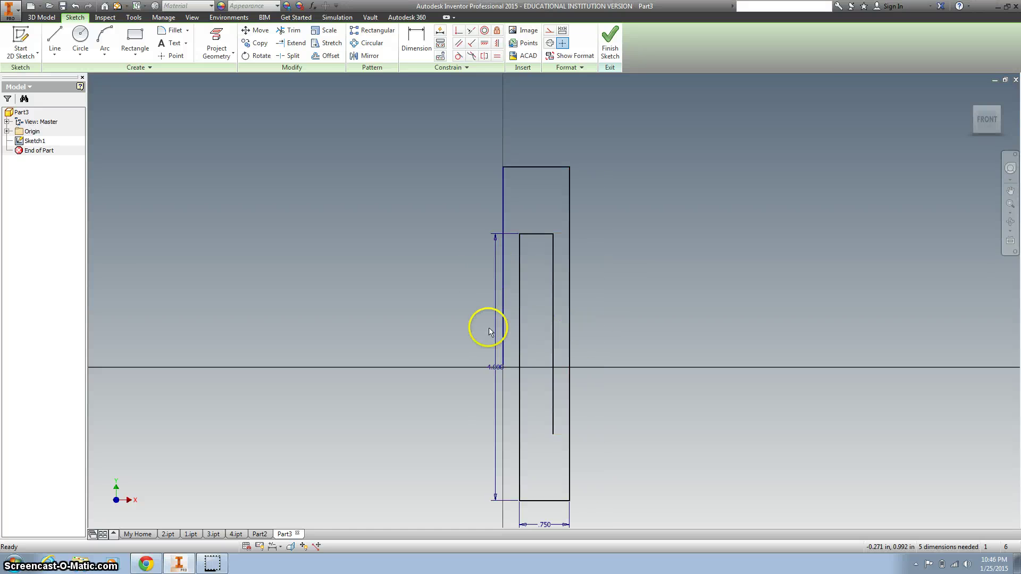
click(489, 366)
key(Delete)
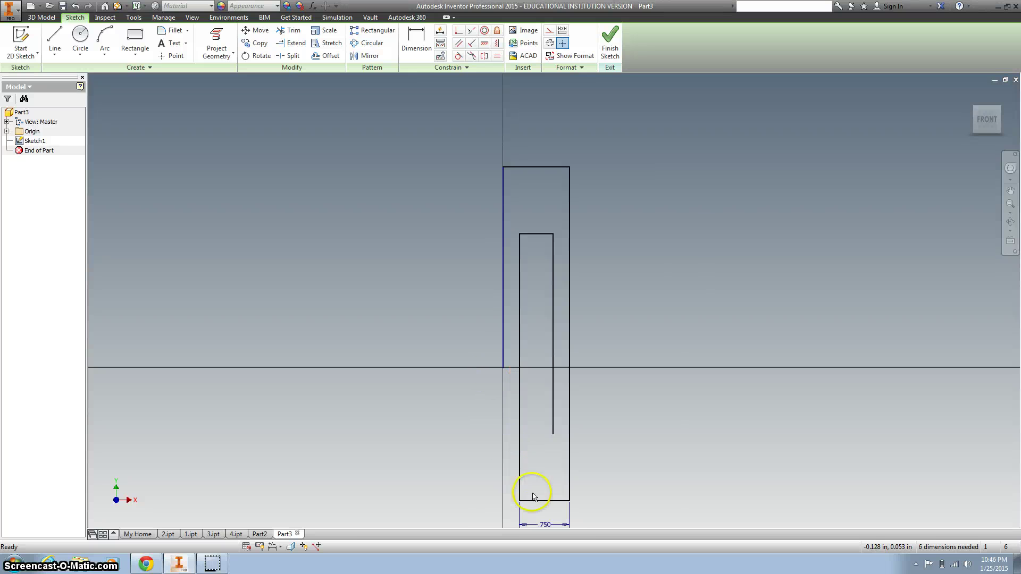
click(546, 526)
key(Delete)
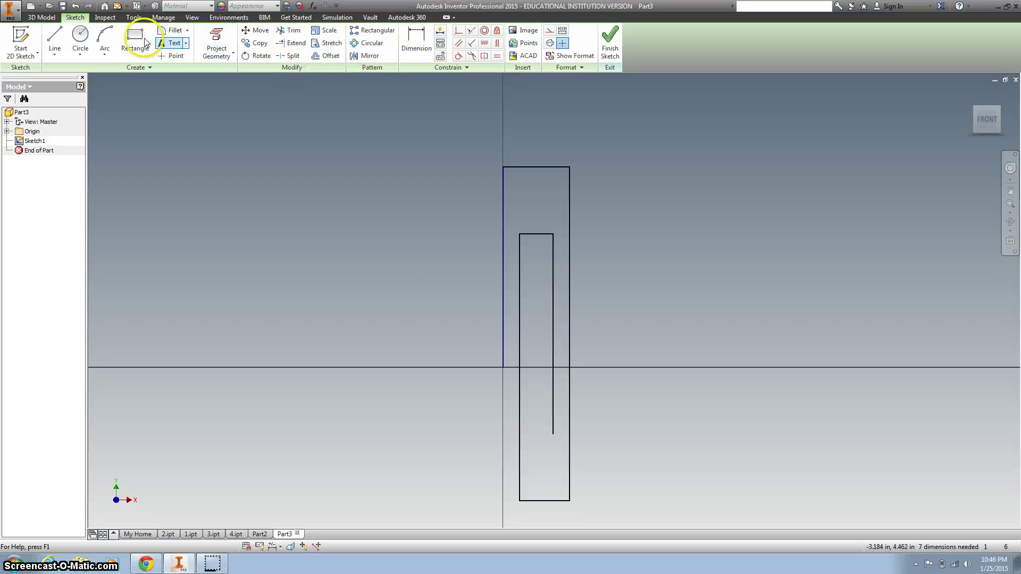
- Draw three-point semicircular arcs across the outer top, inner top and bottom corner pairs
click(105, 39)
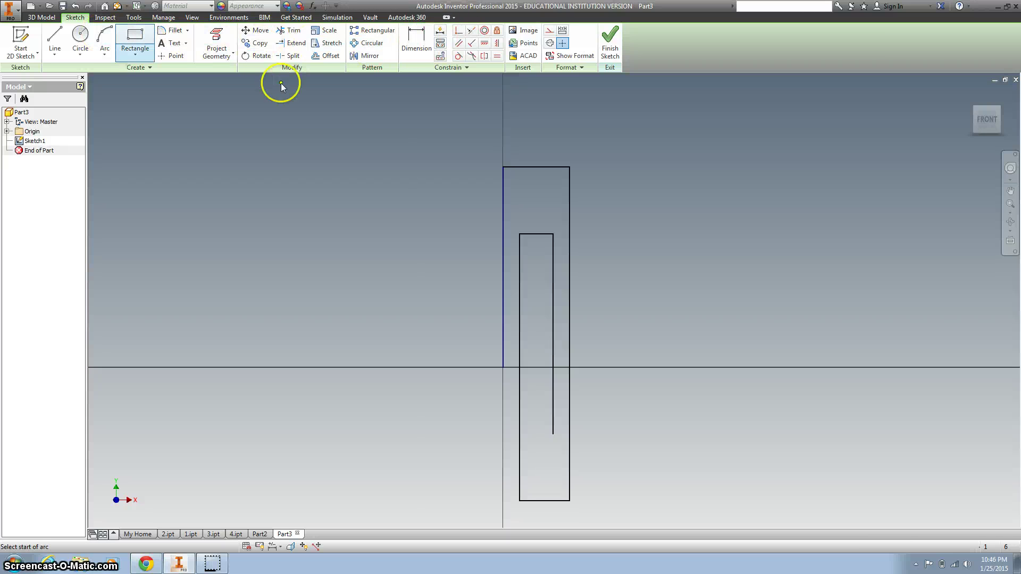
click(503, 167)
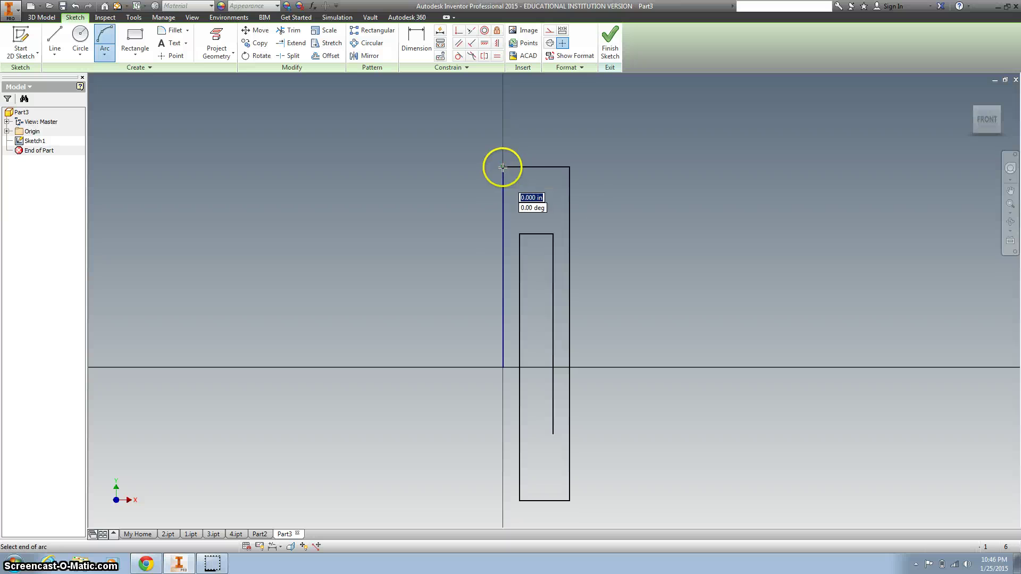
click(568, 167)
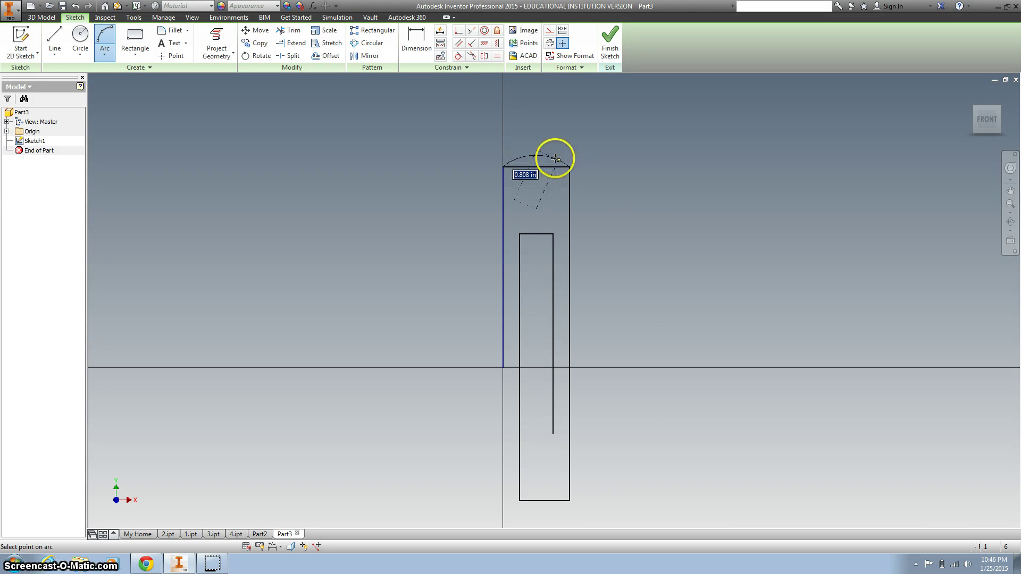
click(531, 136)
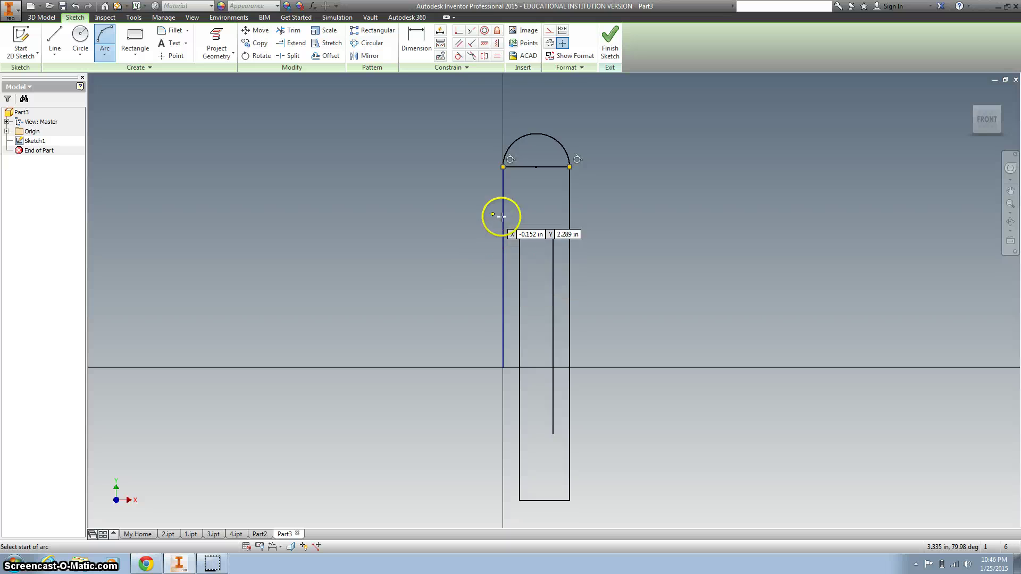
click(519, 234)
click(553, 234)
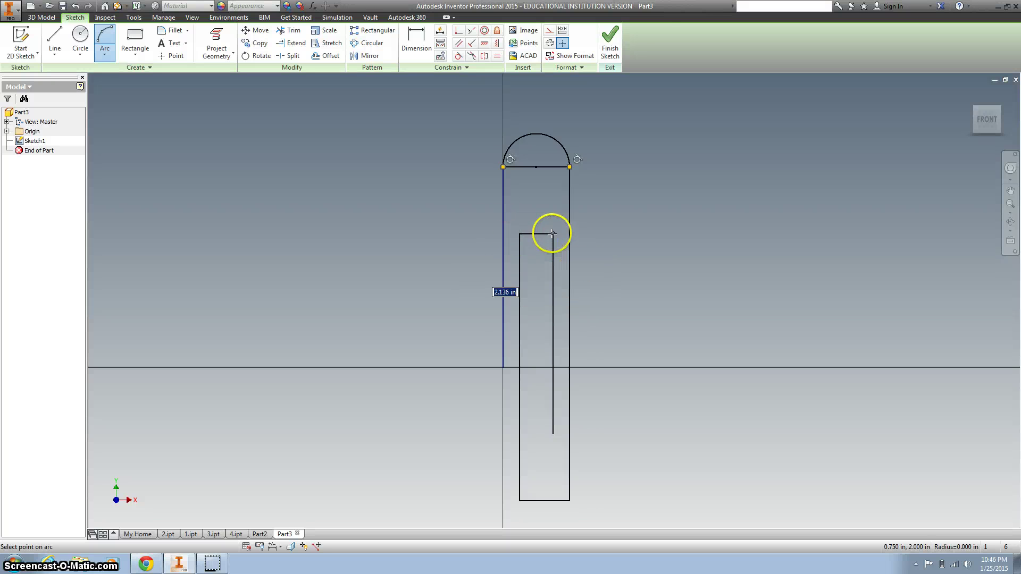
click(534, 216)
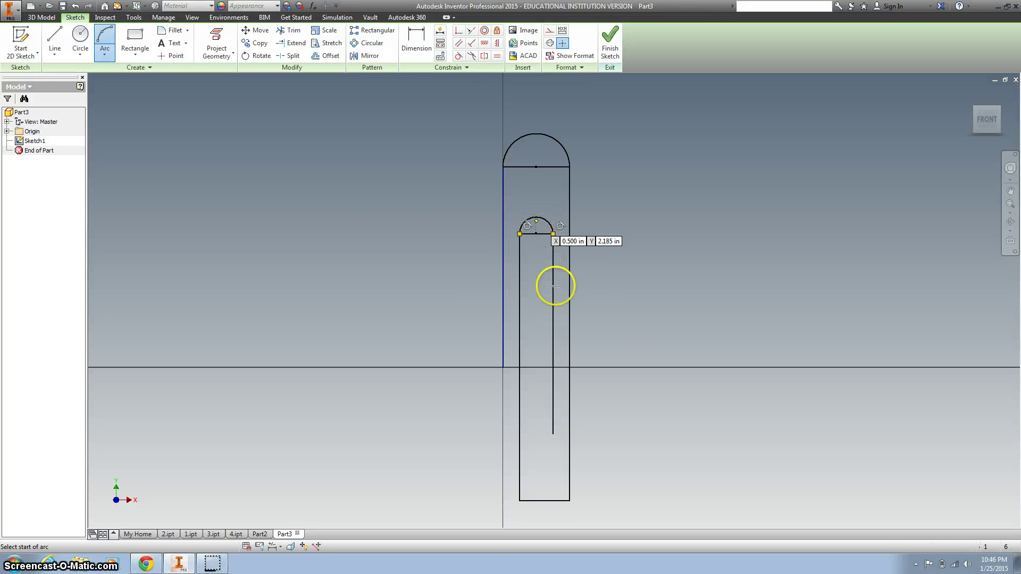
click(520, 500)
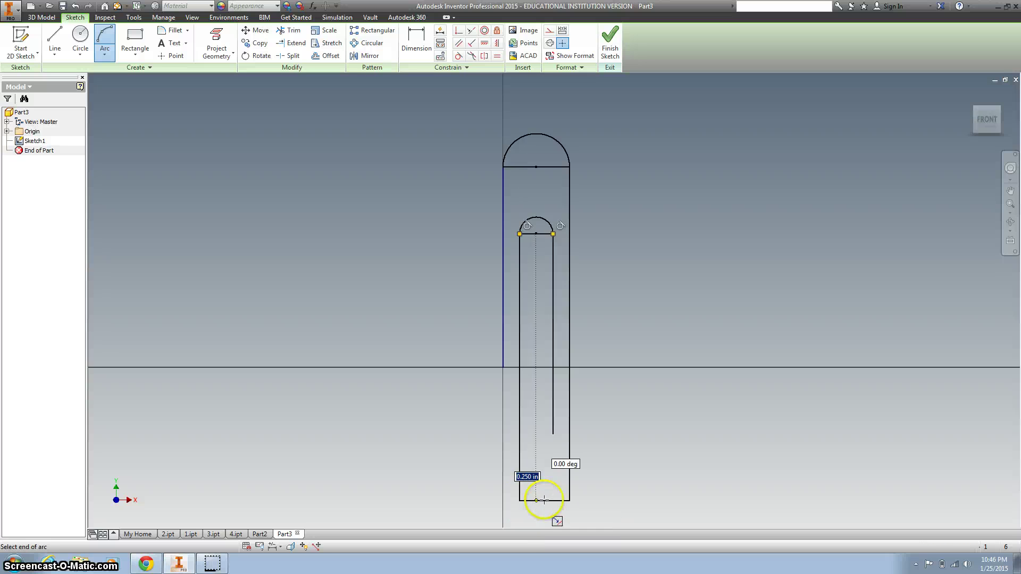
click(570, 500)
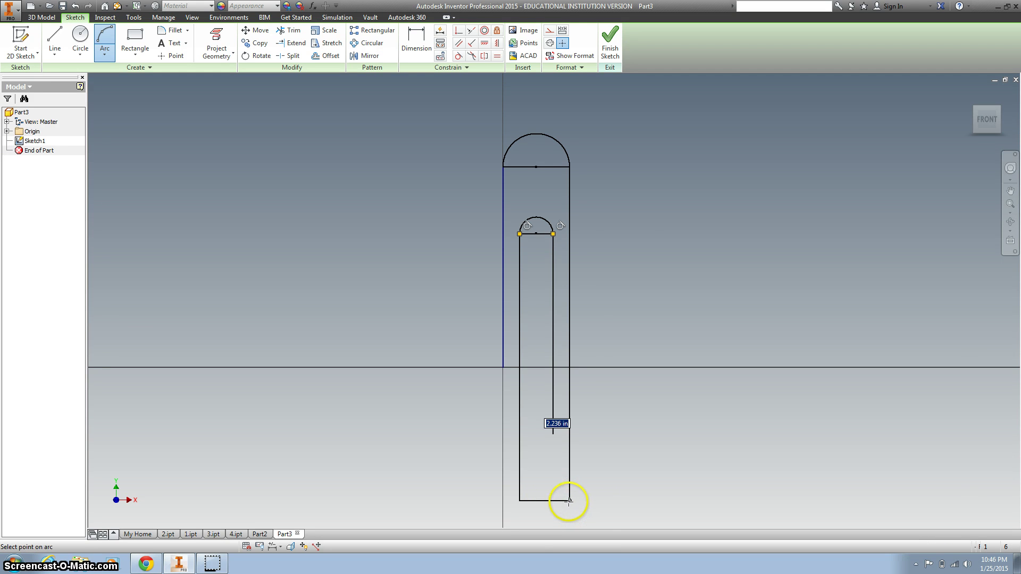
click(547, 526)
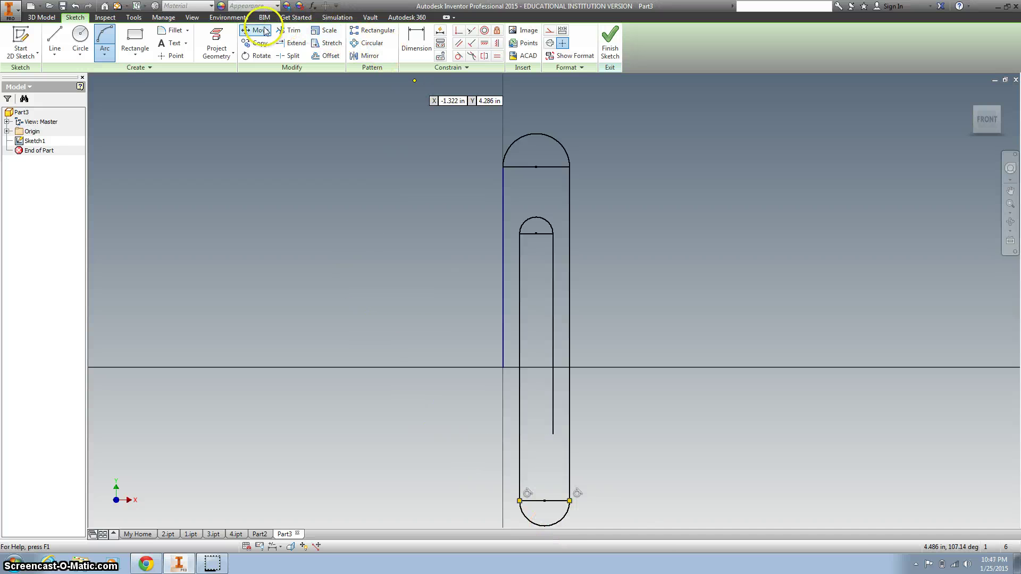
- Trim the three straight chords under the arcs and finish the sketch
click(290, 30)
click(518, 167)
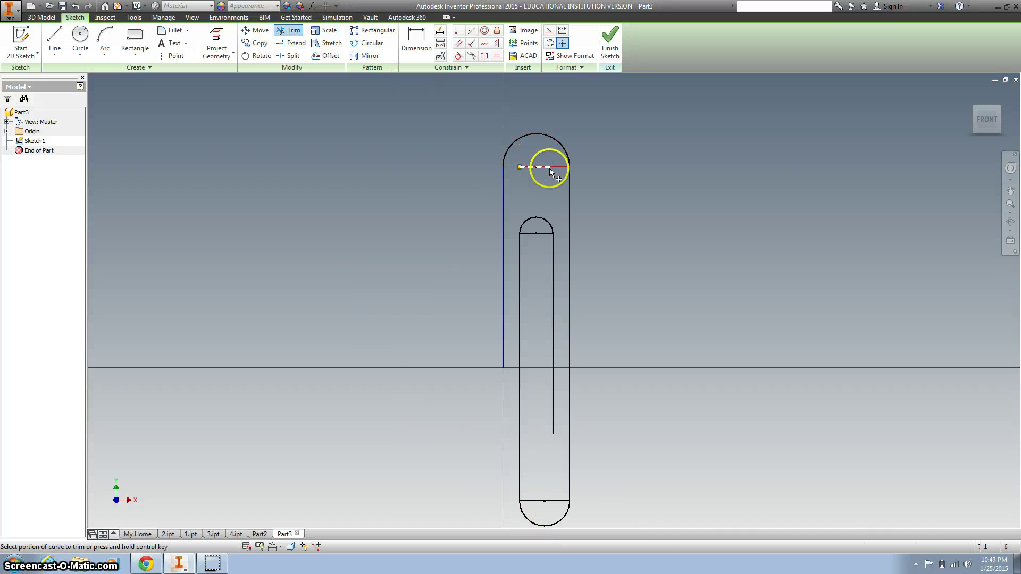
click(555, 167)
click(537, 234)
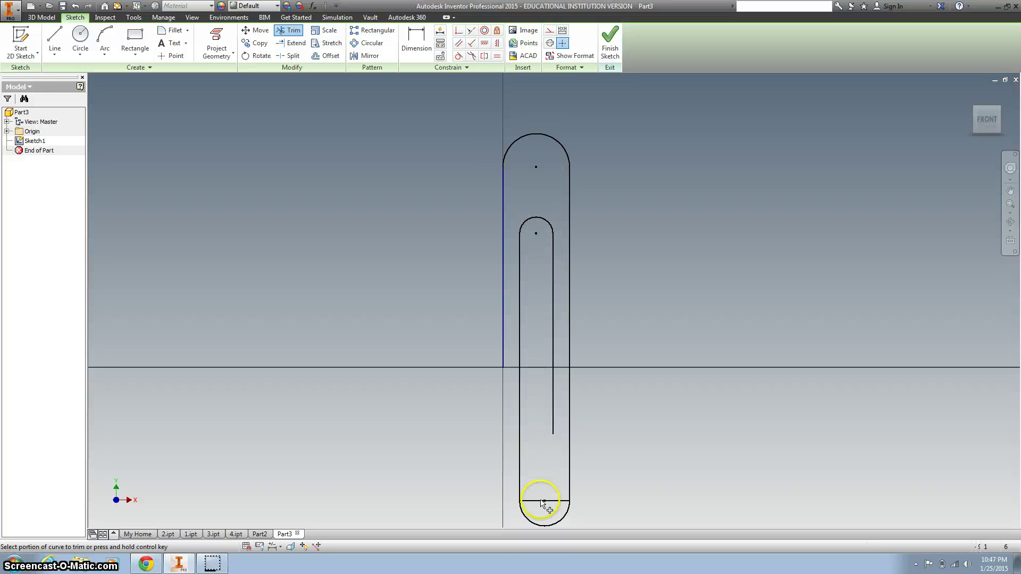
click(559, 502)
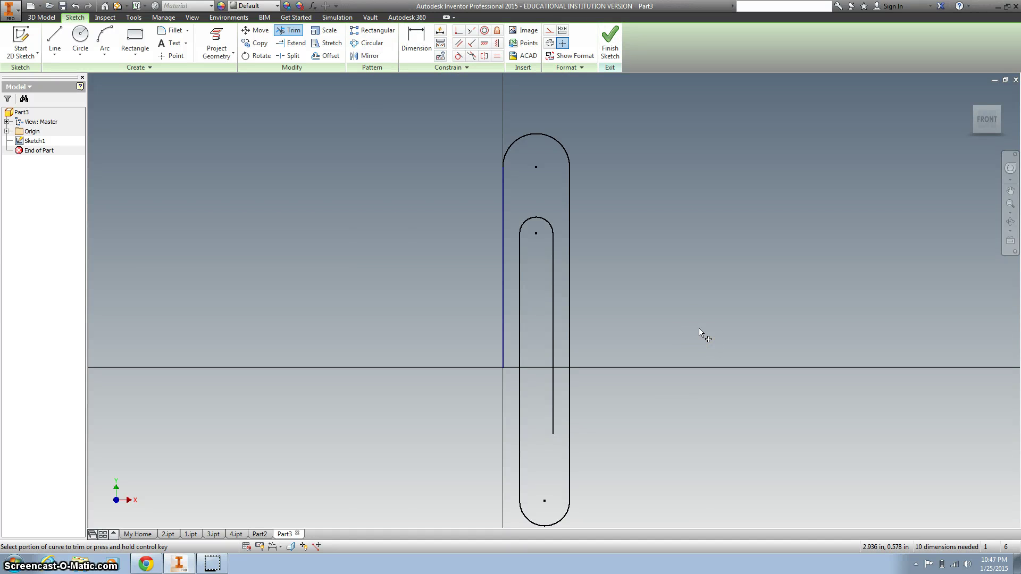
click(610, 50)
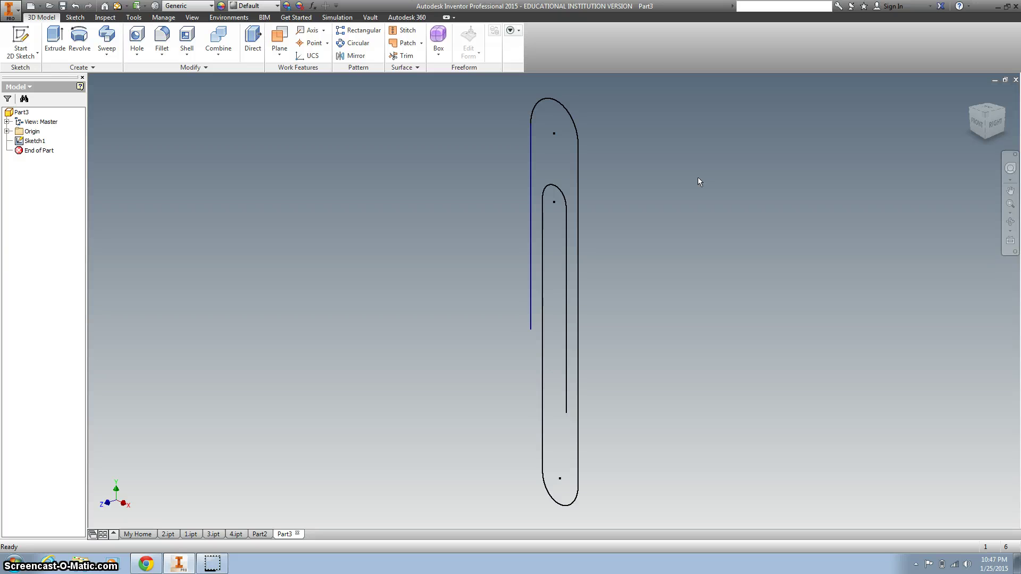
- Create Work Plane1 at the straight leg's lower endpoint, oriented by the line
click(281, 38)
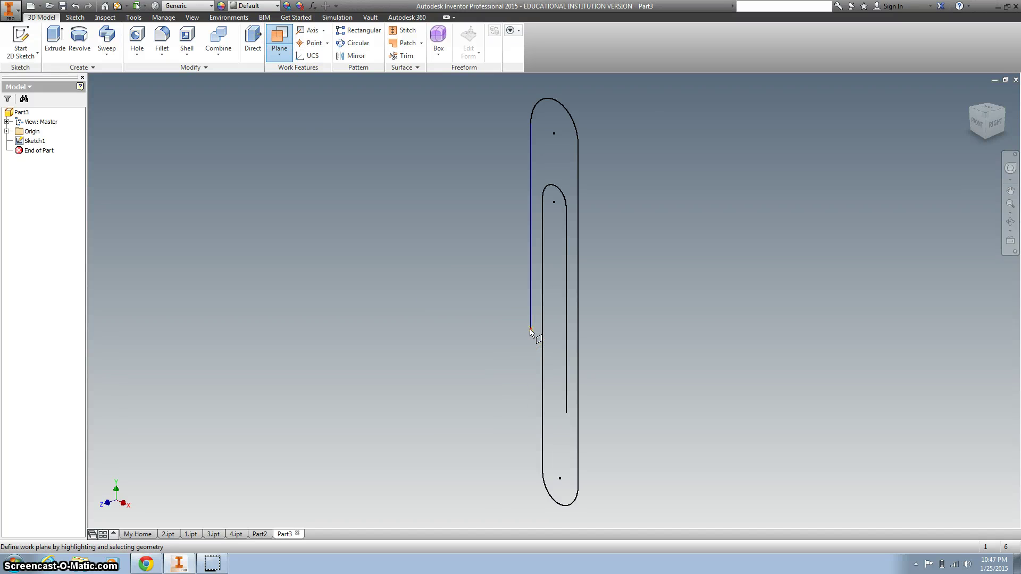
click(515, 340)
click(531, 330)
click(532, 329)
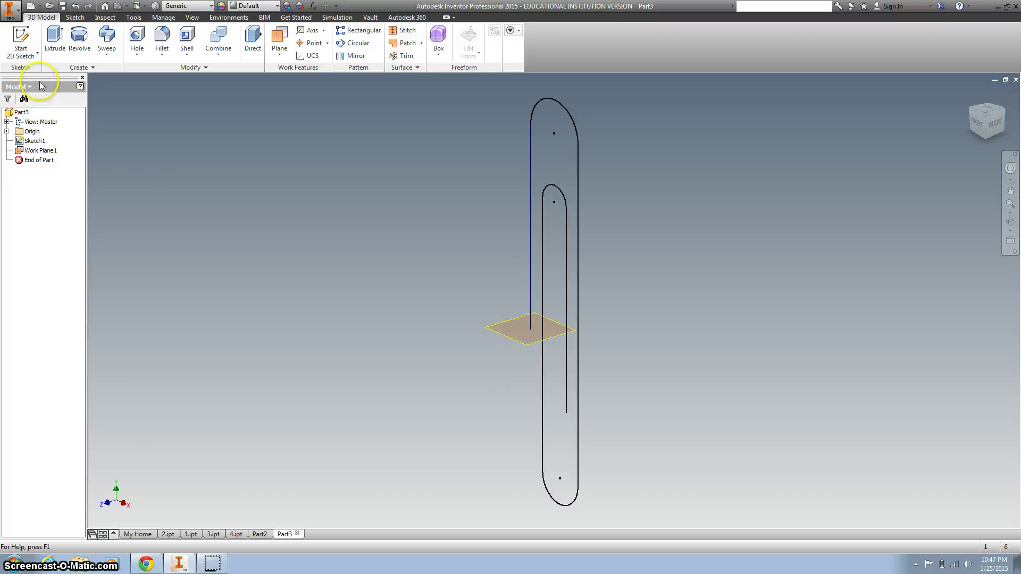
- On Work Plane1, sketch a .150 circle centred on the origin and finish Sketch2
click(21, 43)
click(514, 342)
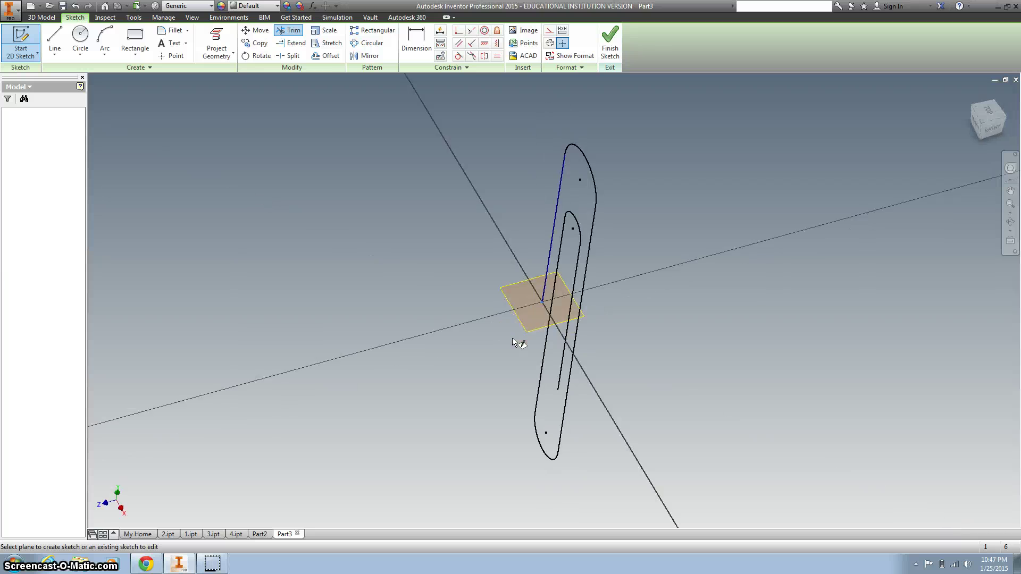
click(89, 34)
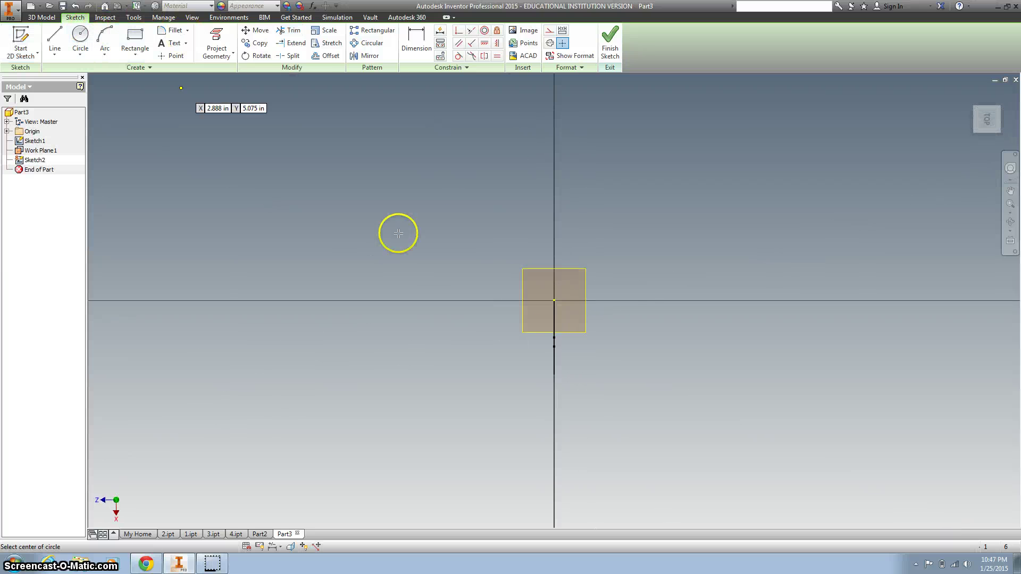
scroll(561, 310, up, 4)
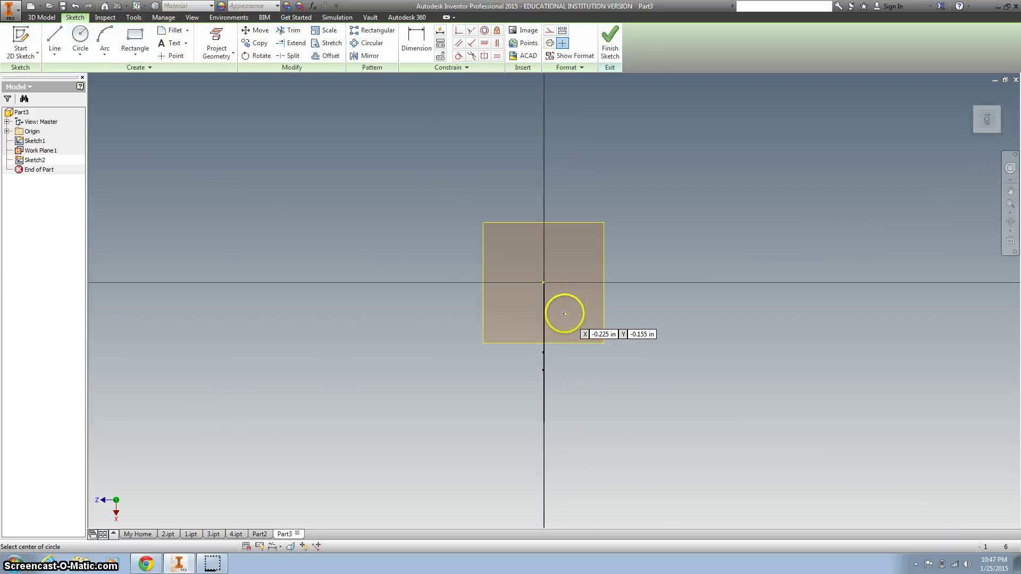
click(535, 276)
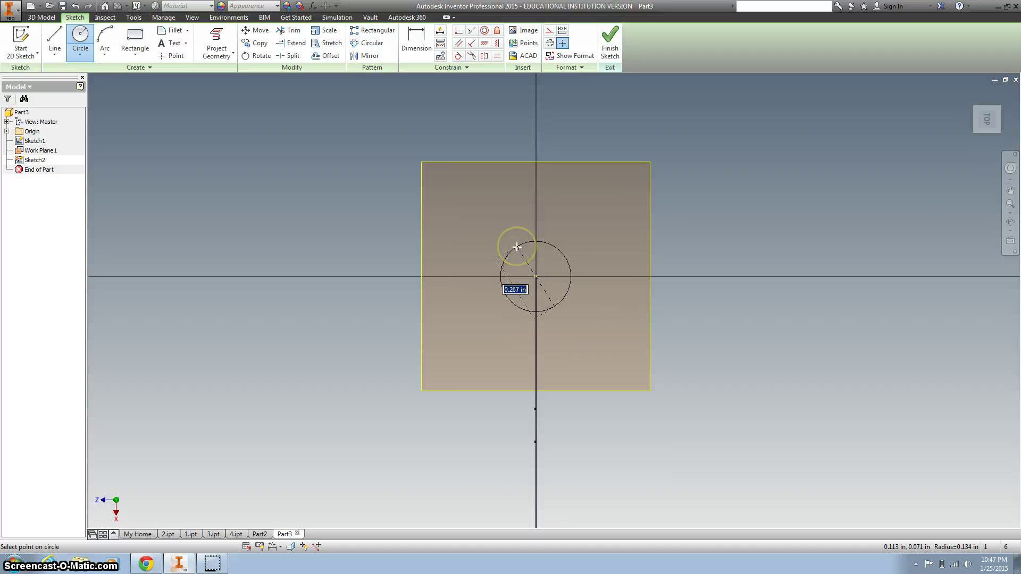
text(.15)
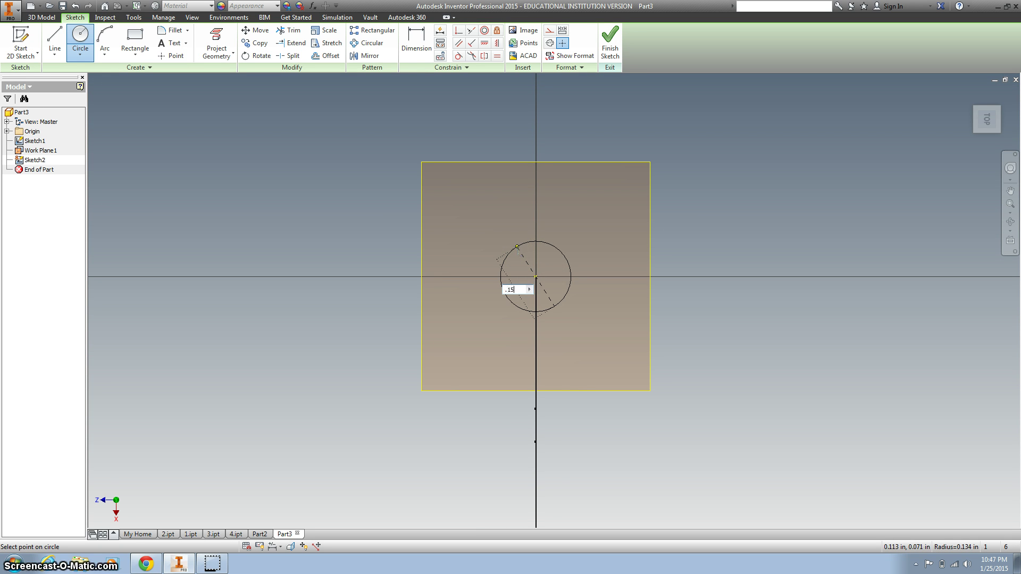
key(Return)
click(537, 212)
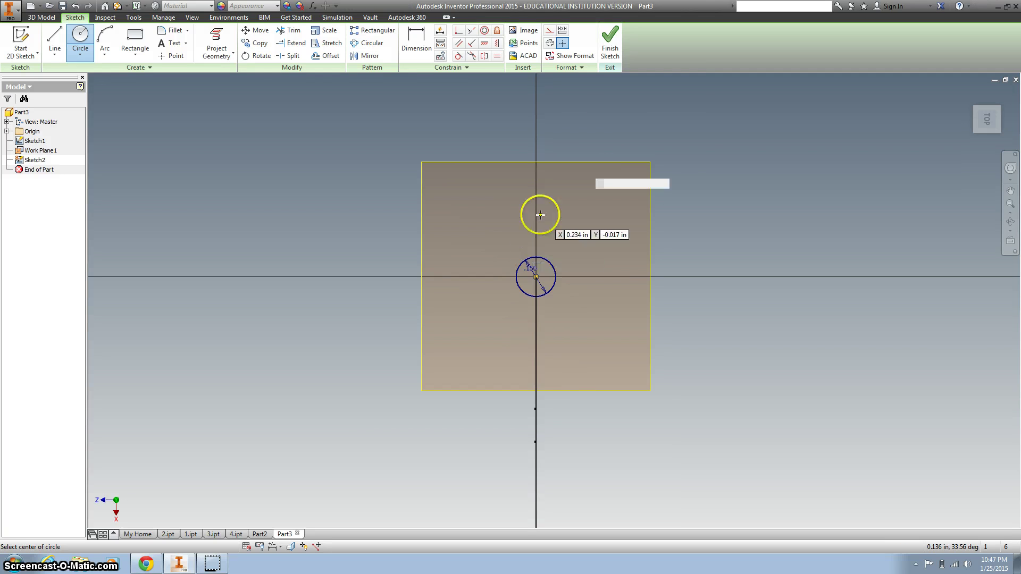
click(611, 51)
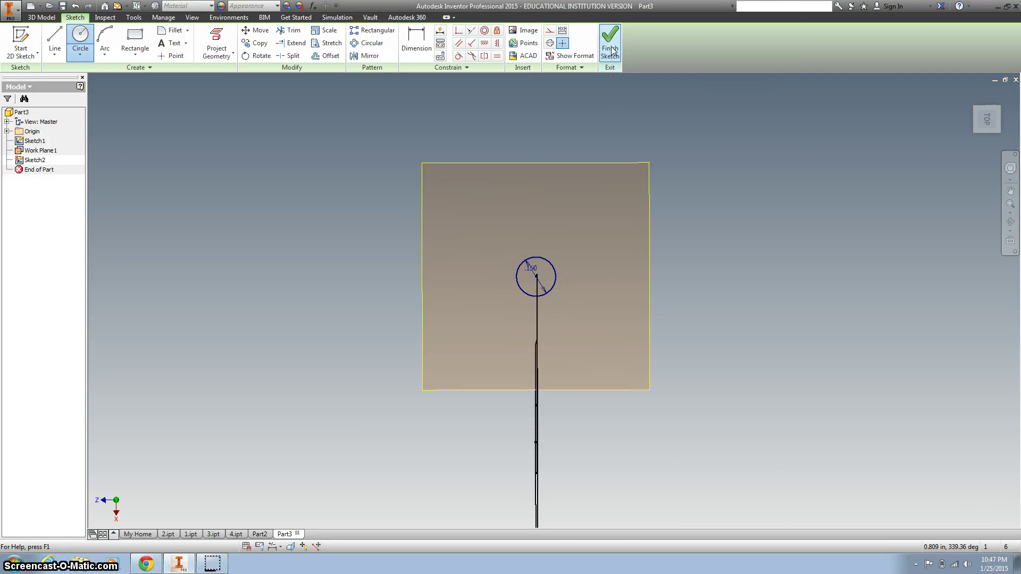
- Sweep the circle profile along the line-and-arc path to create Sweep1
click(527, 243)
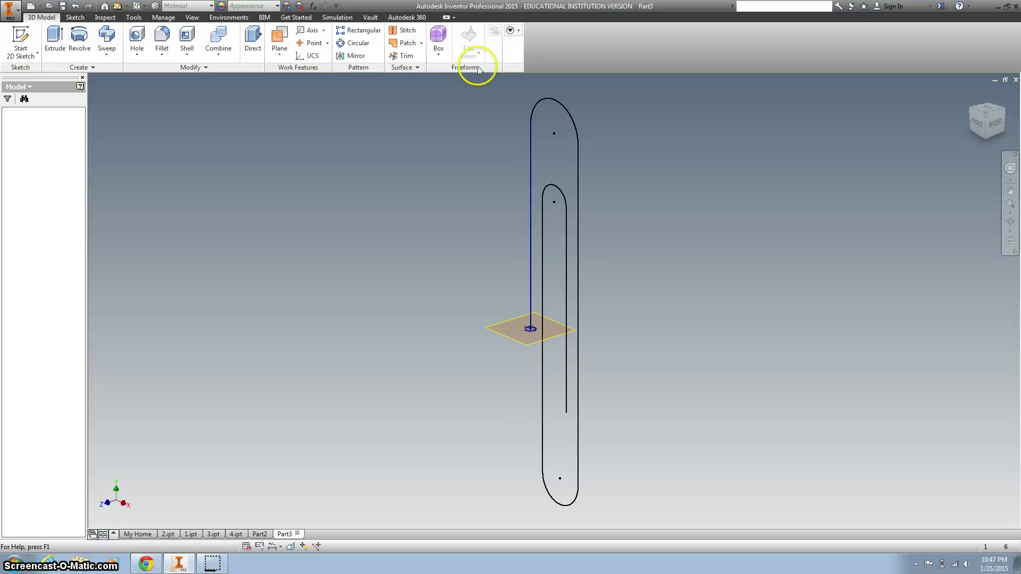
click(107, 37)
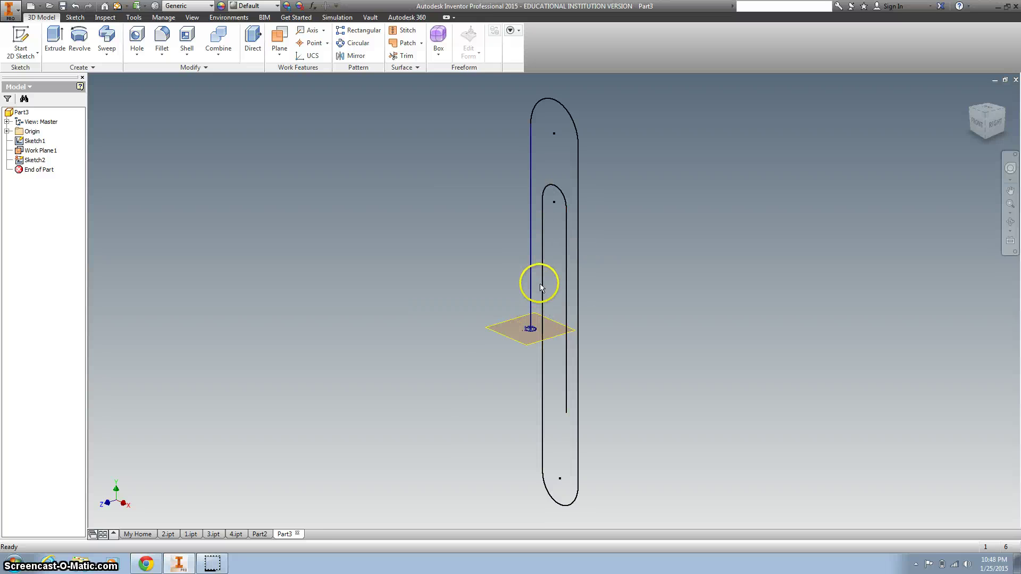
click(108, 40)
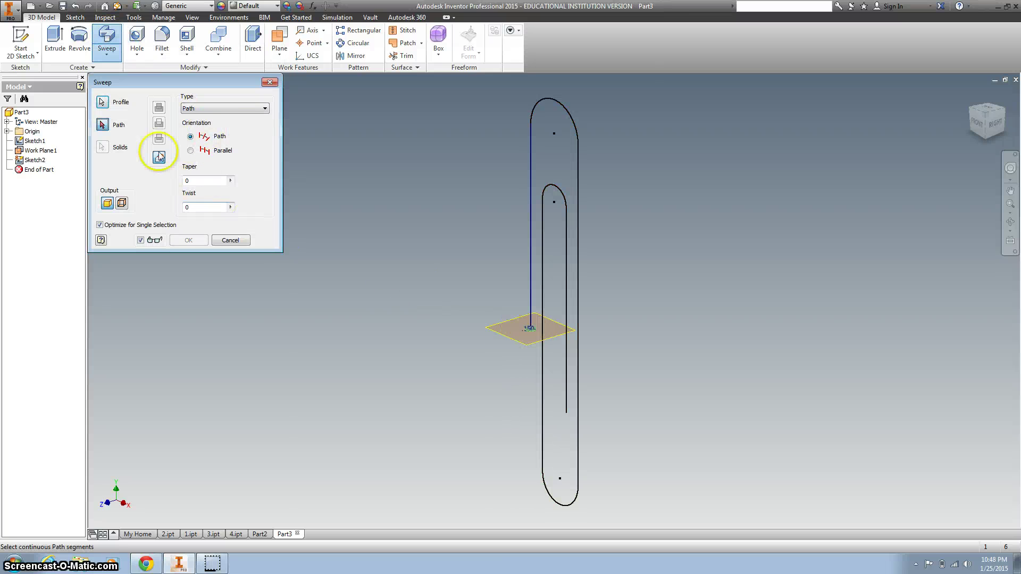
click(101, 103)
scroll(529, 330, down, 5)
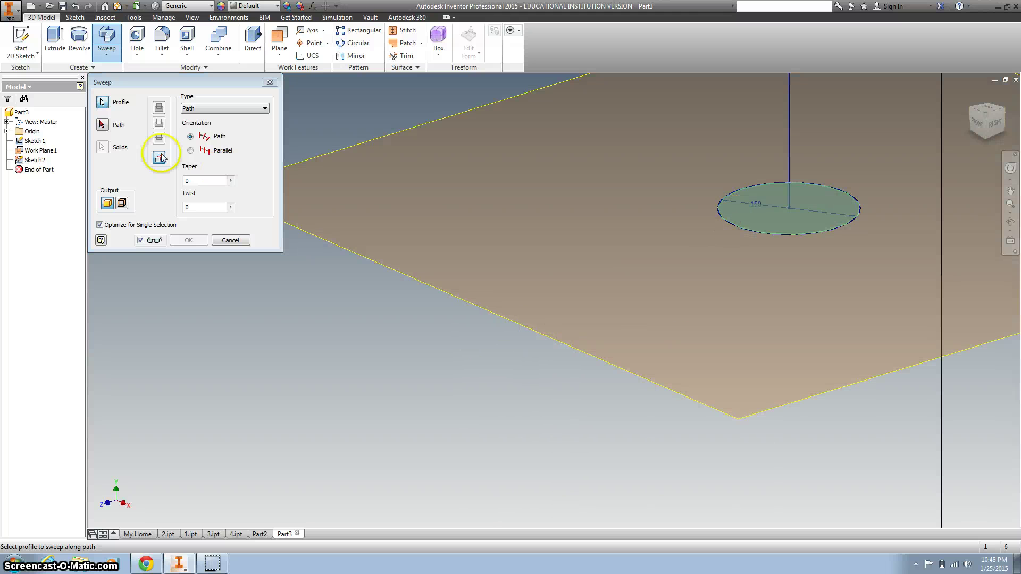
click(102, 125)
scroll(551, 301, up, 5)
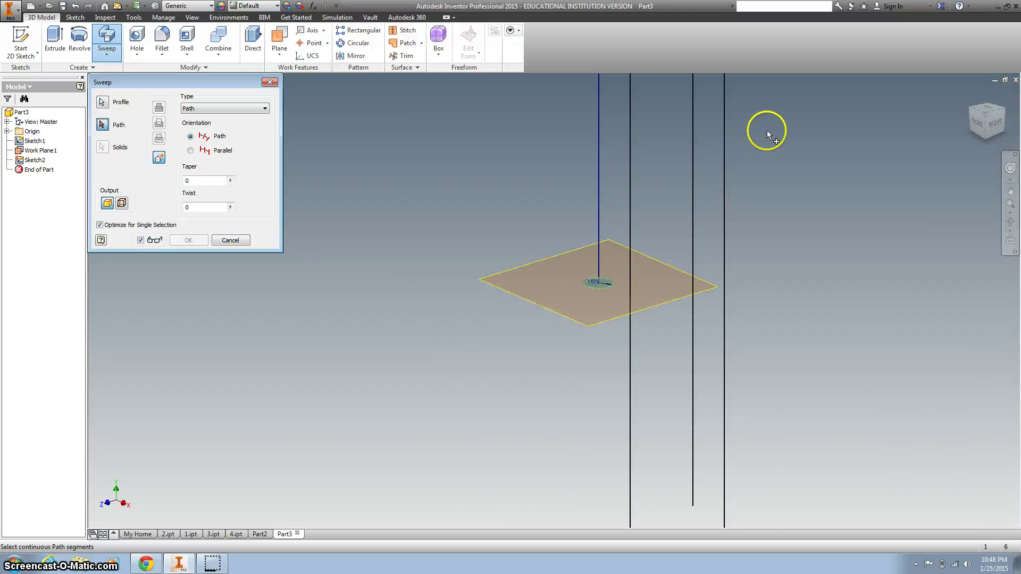
click(597, 133)
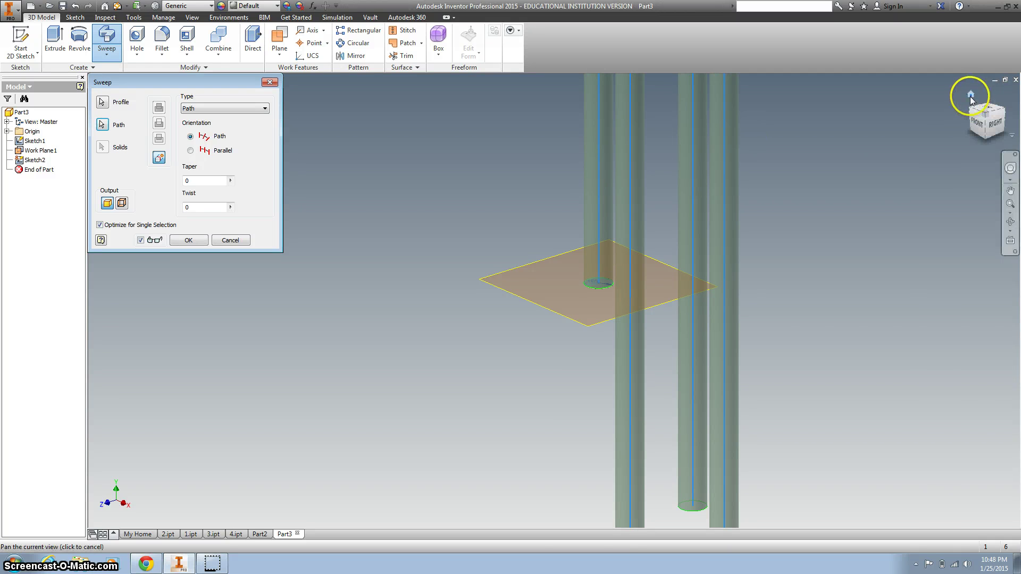
click(973, 99)
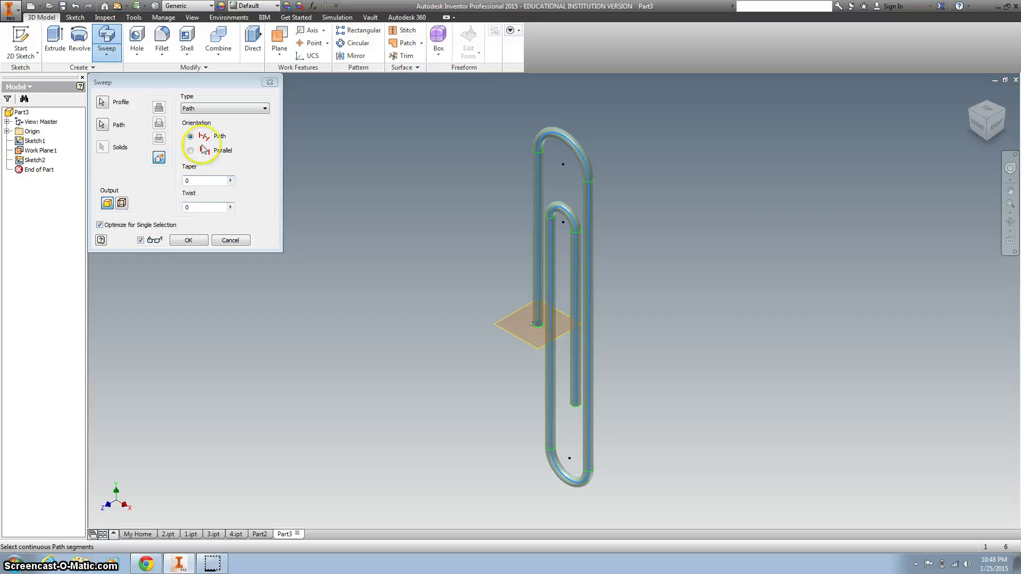
click(188, 240)
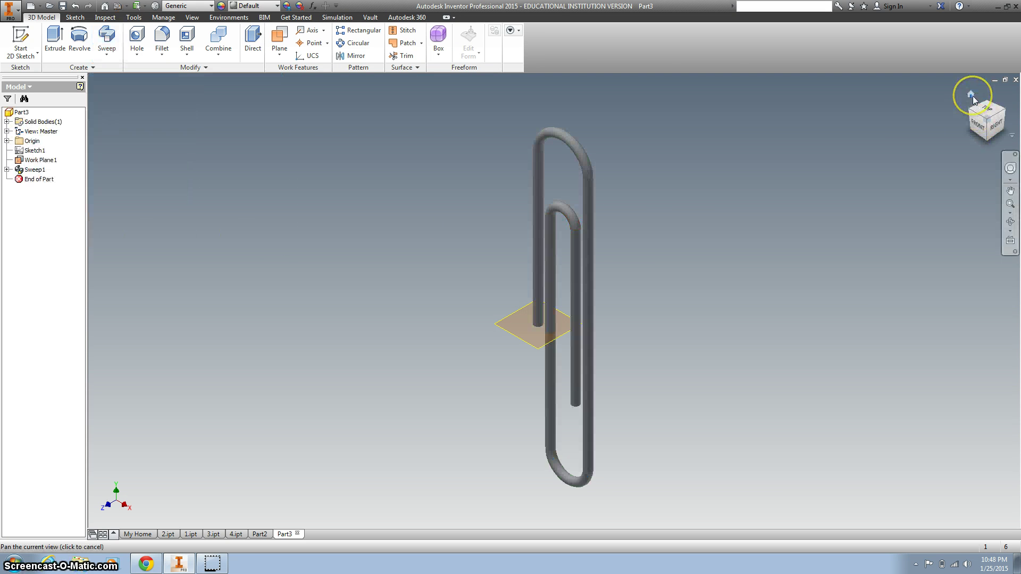
- Turn off Work Plane1's visibility to hide it
right_click(45, 160)
click(64, 241)
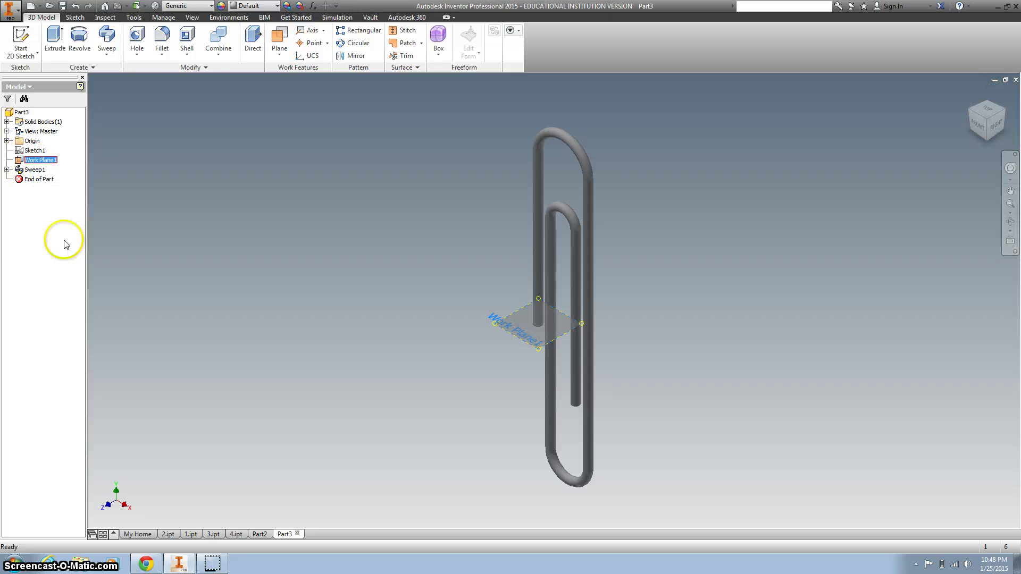
click(282, 219)
click(6, 10)
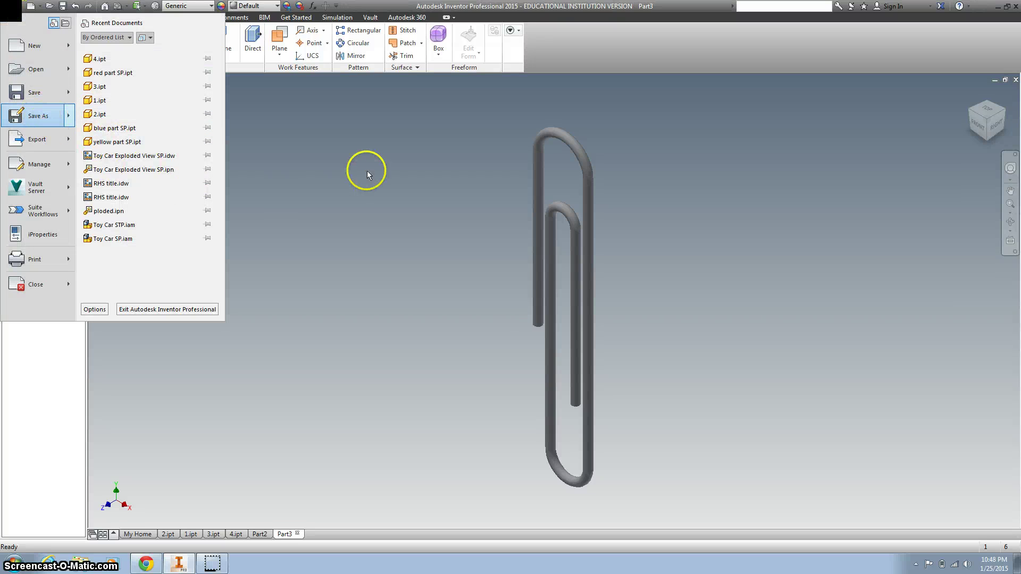
- Create an Inventor folder in the home folder and save the part there as Paperclip SP.ipt
click(514, 207)
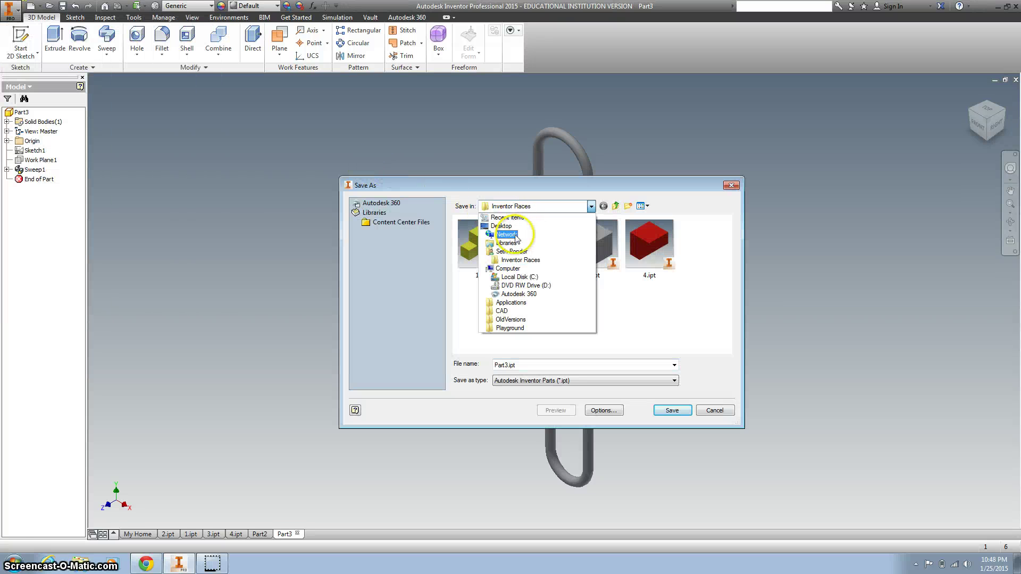
click(524, 226)
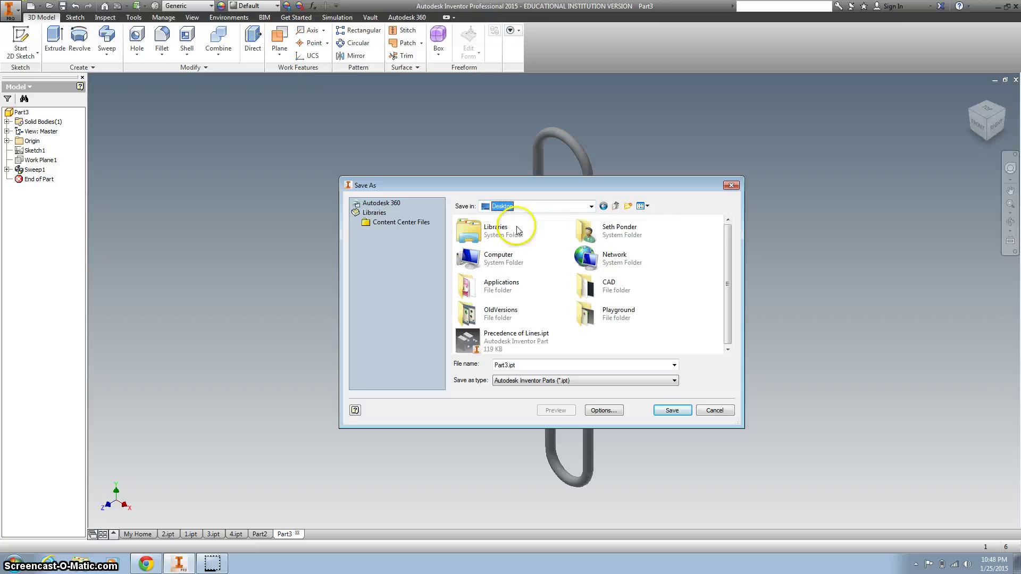
double_click(606, 236)
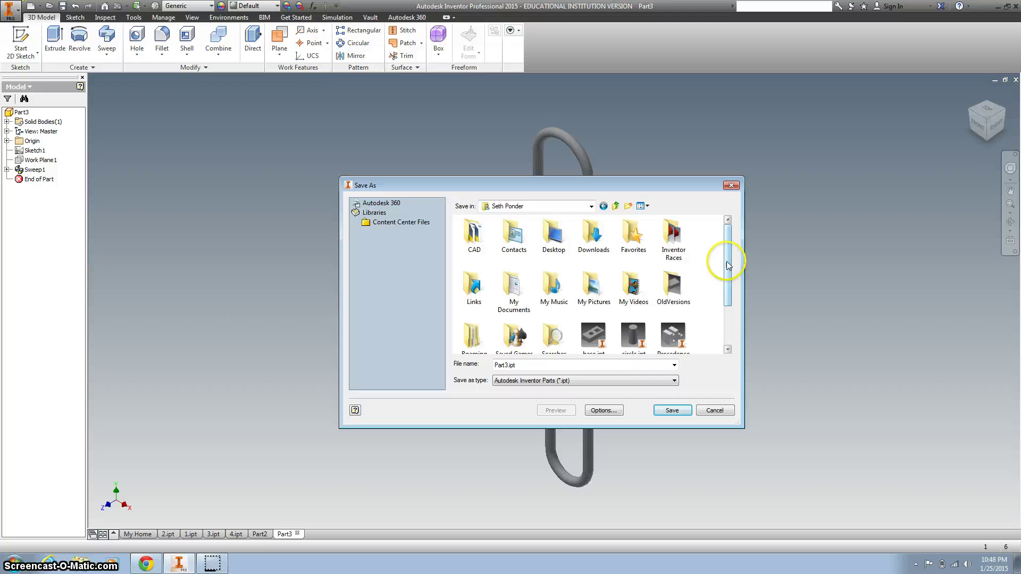
mouse_move(725, 262)
mouse_down()
mouse_move(726, 308)
mouse_move(730, 264)
mouse_up()
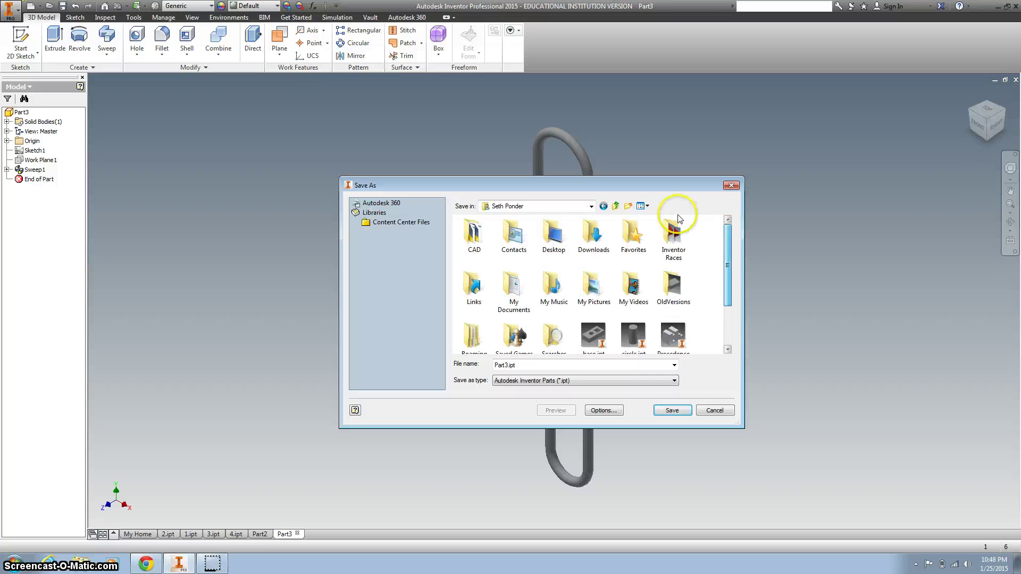
click(628, 206)
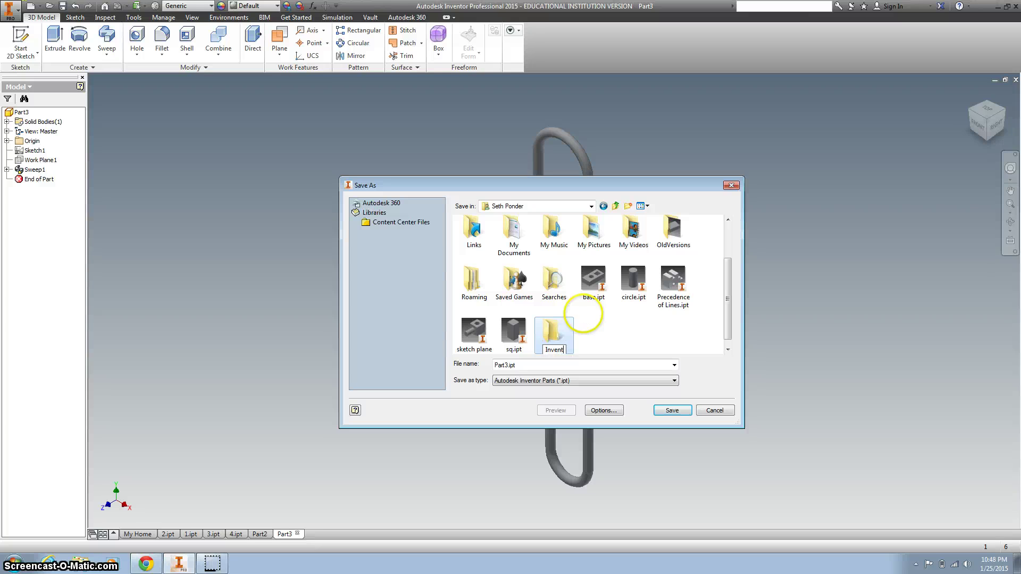
click(672, 410)
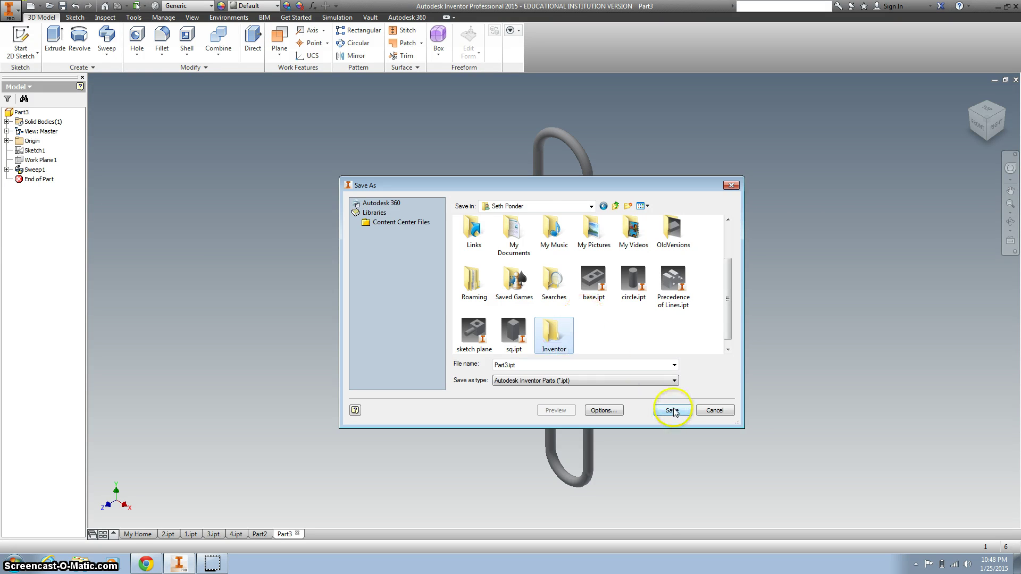
double_click(551, 334)
drag(526, 367, 465, 365)
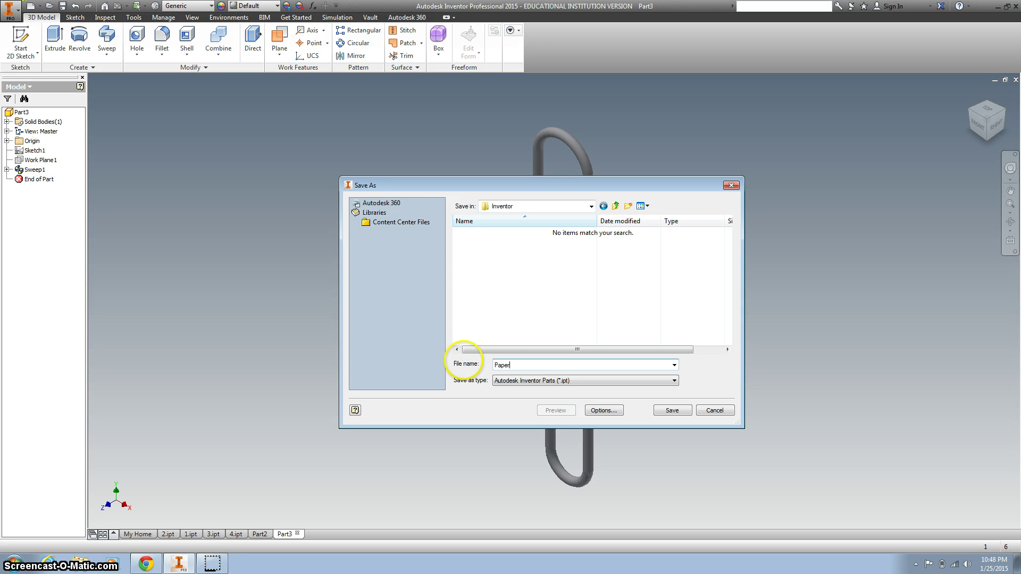
text(Paperclip SP)
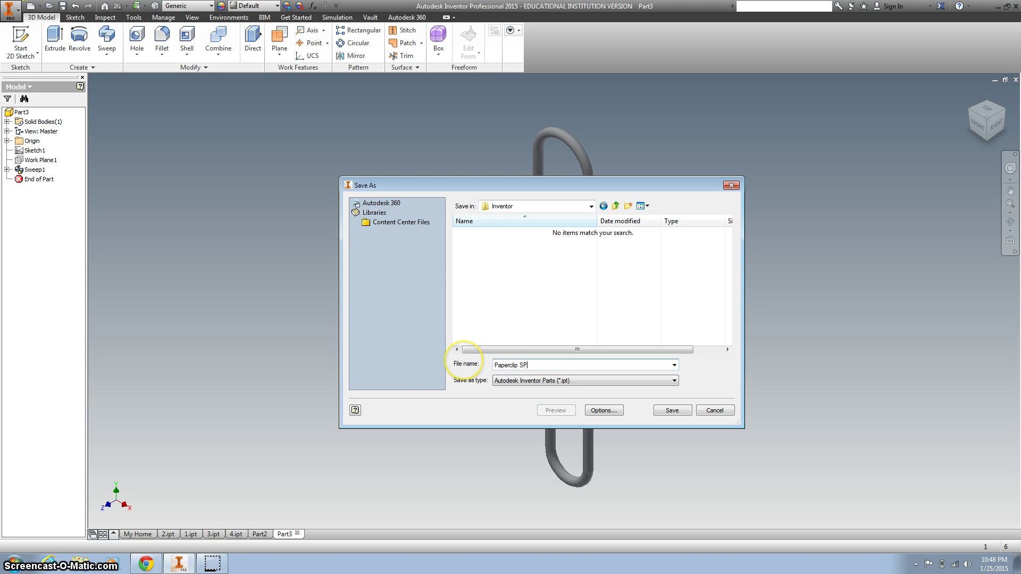
click(672, 410)
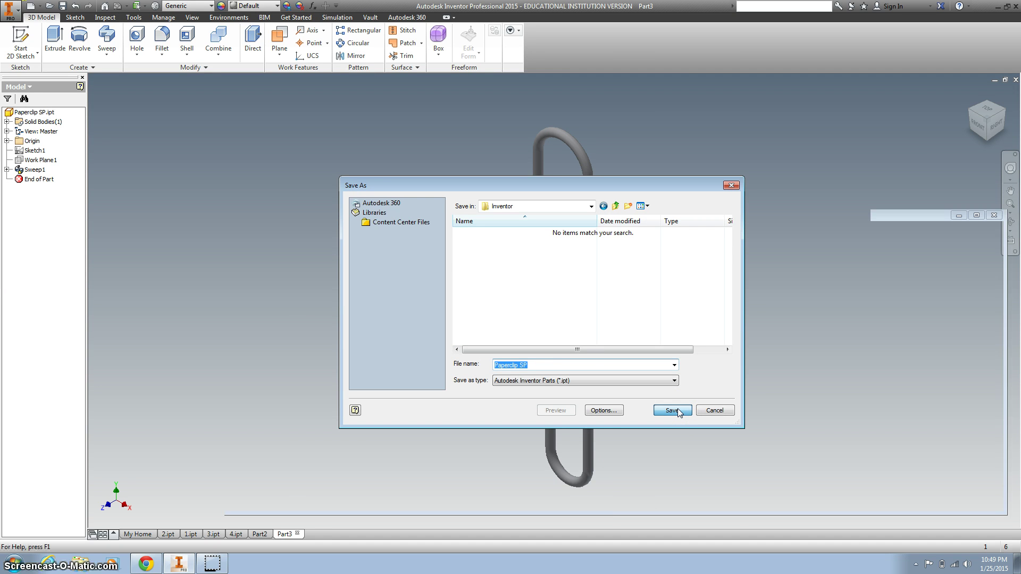